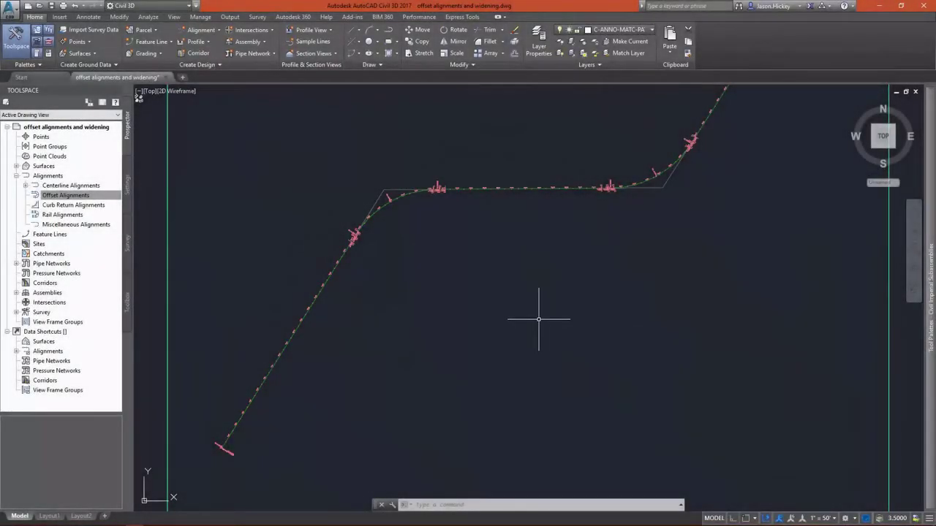
# Start creating offset alignments with the CL ALIGNMENT centerline as the parent.
pyautogui.click(188, 31)
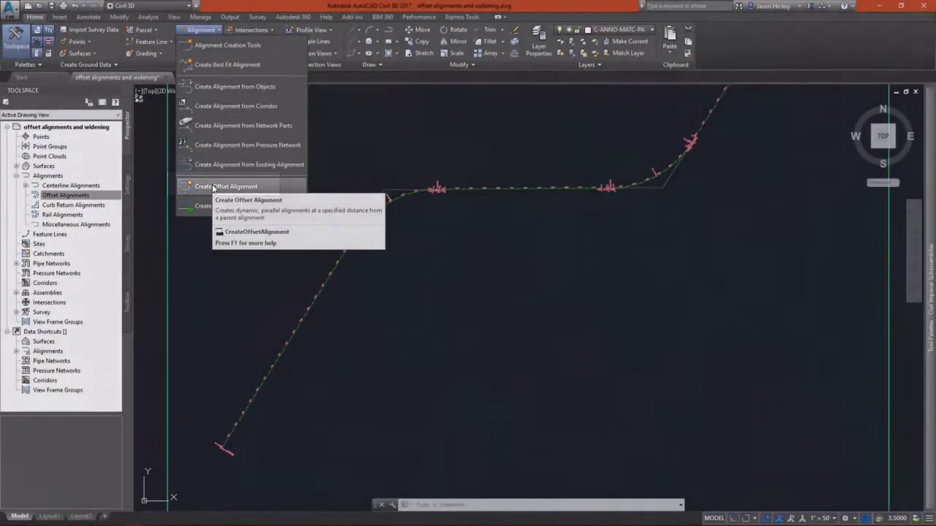
pyautogui.click(214, 187)
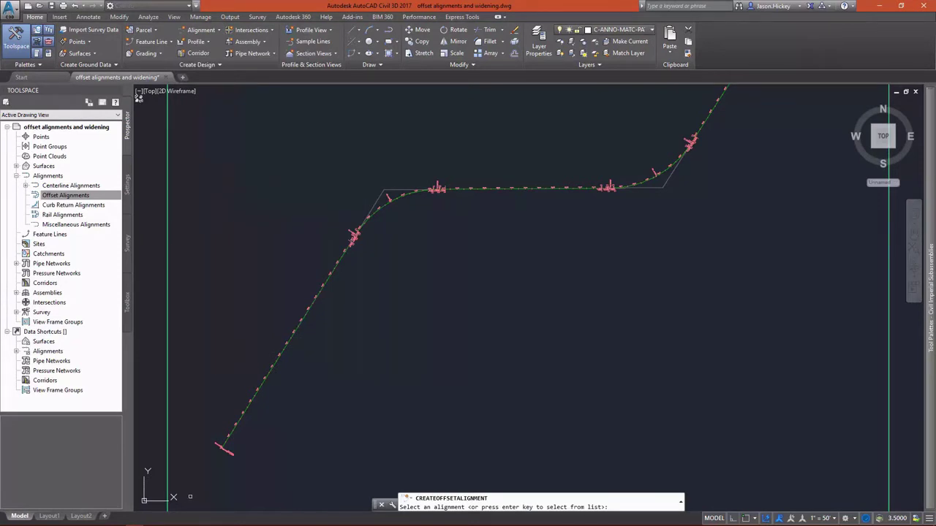
pyautogui.scroll(2, 201, 485)
pyautogui.scroll(2, 302, 338)
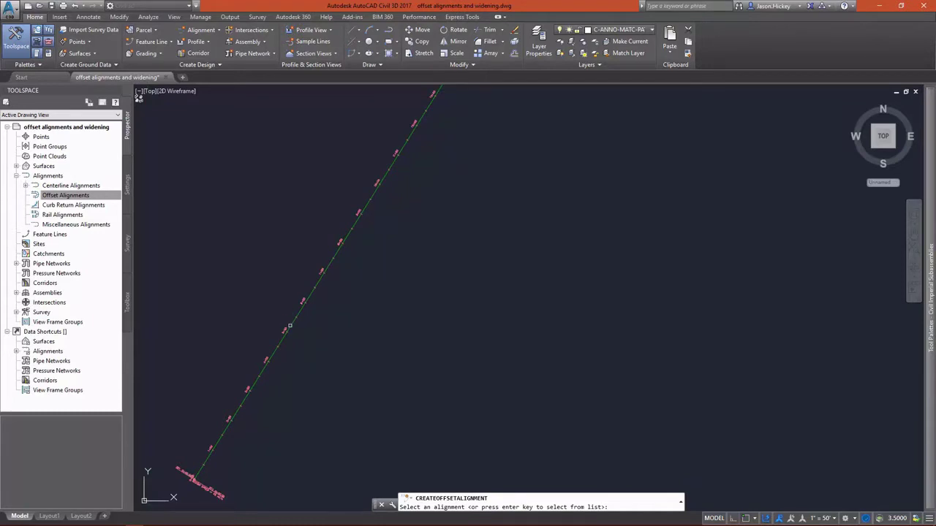
pyautogui.click(289, 326)
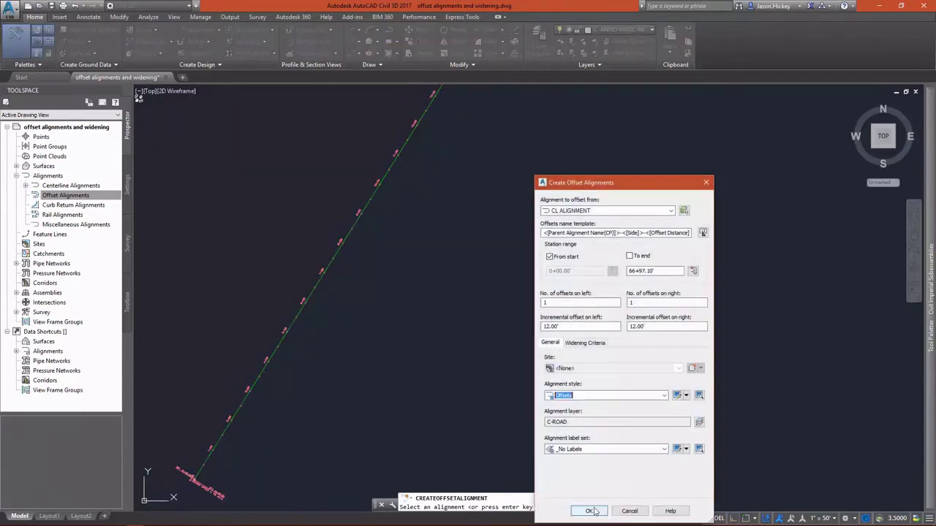
# Limit the offset alignments' station range to end at station 37+00 along the centerline.
pyautogui.click(692, 272)
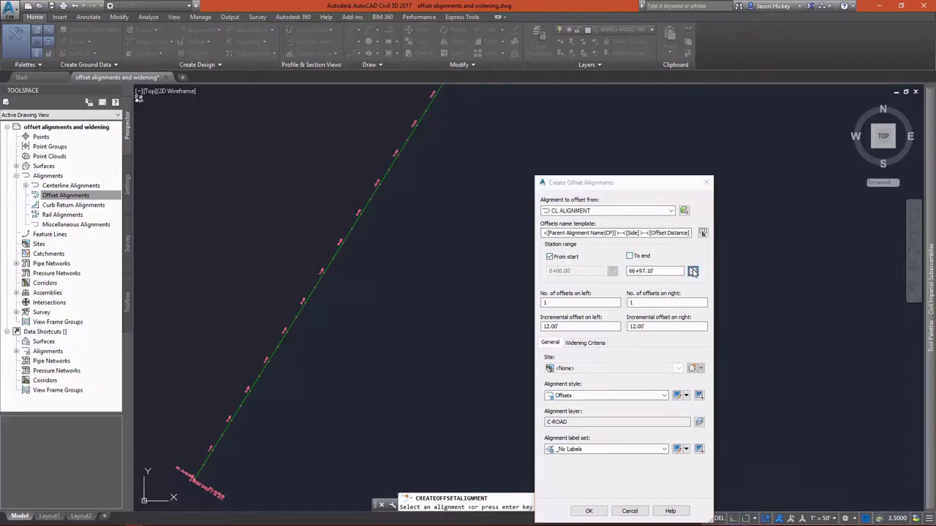
pyautogui.scroll(-5, 658, 292)
pyautogui.scroll(6, 524, 351)
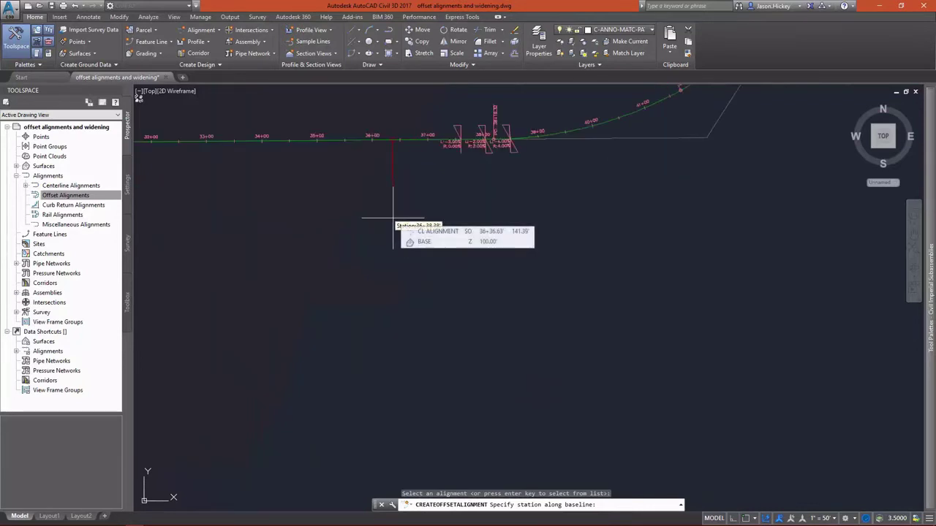
pyautogui.write('3700')
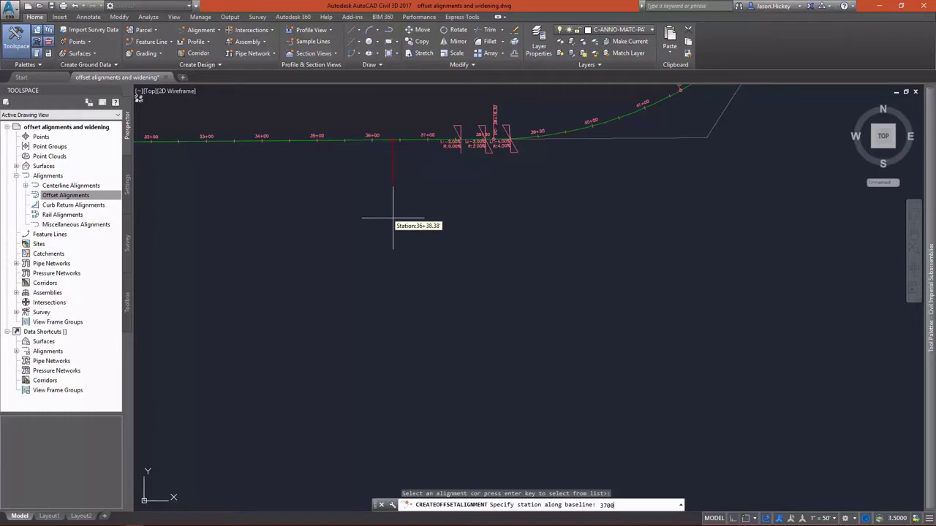
pyautogui.press('Return')
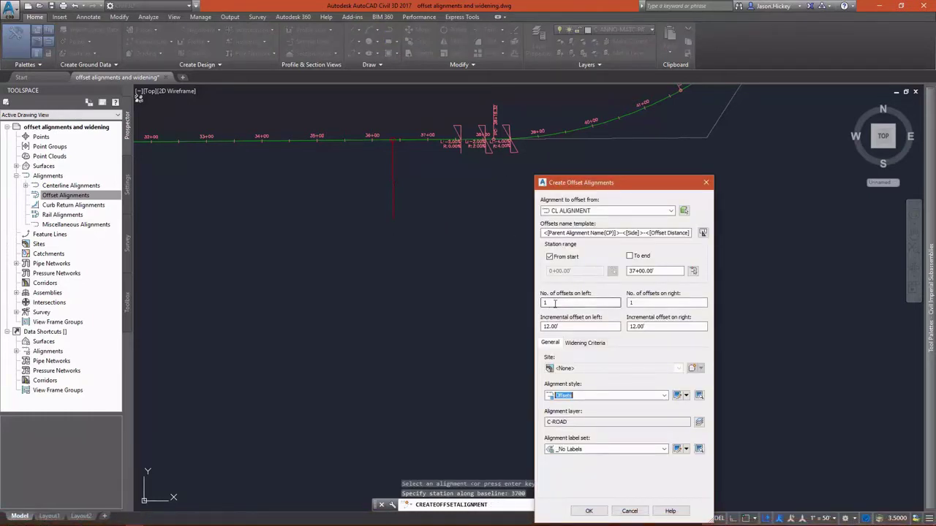
# Turn off the design check set in the widening criteria and create one 12-foot offset alignment on each side.
pyautogui.click(587, 344)
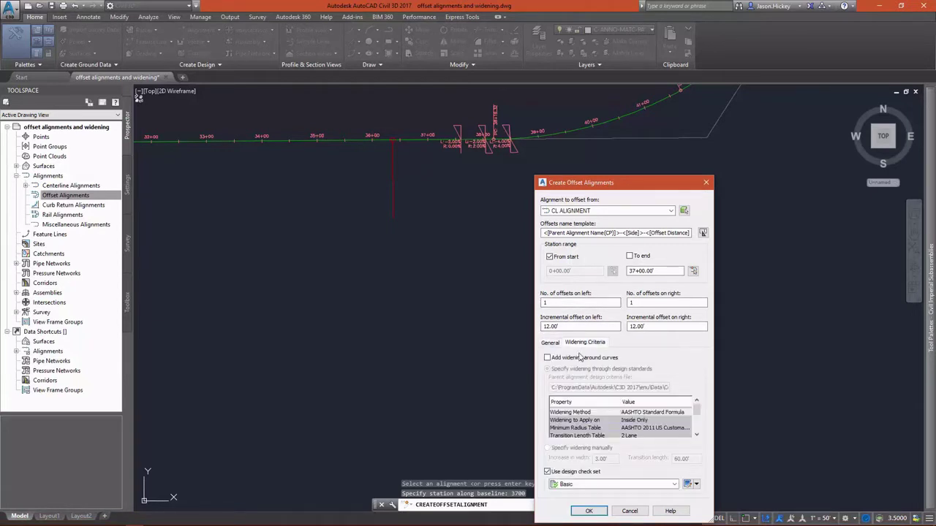
pyautogui.click(603, 513)
pyautogui.click(593, 473)
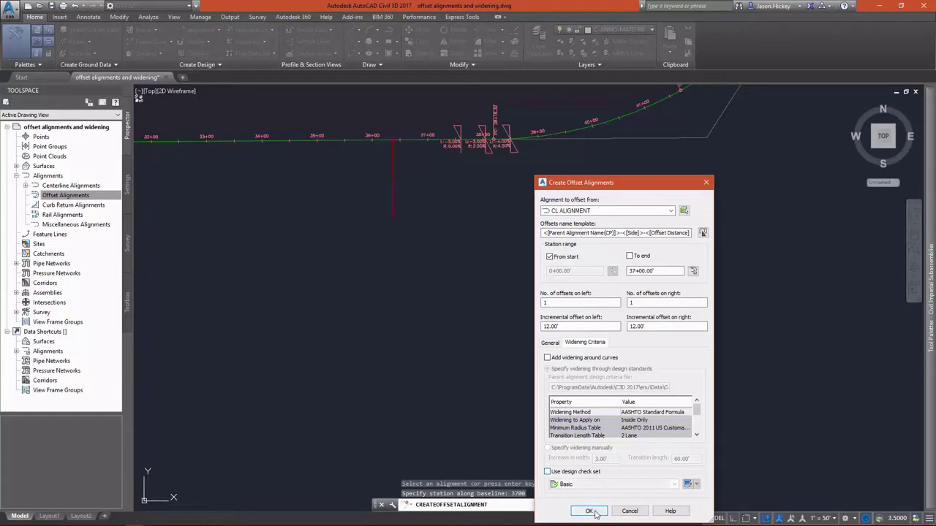
pyautogui.click(591, 511)
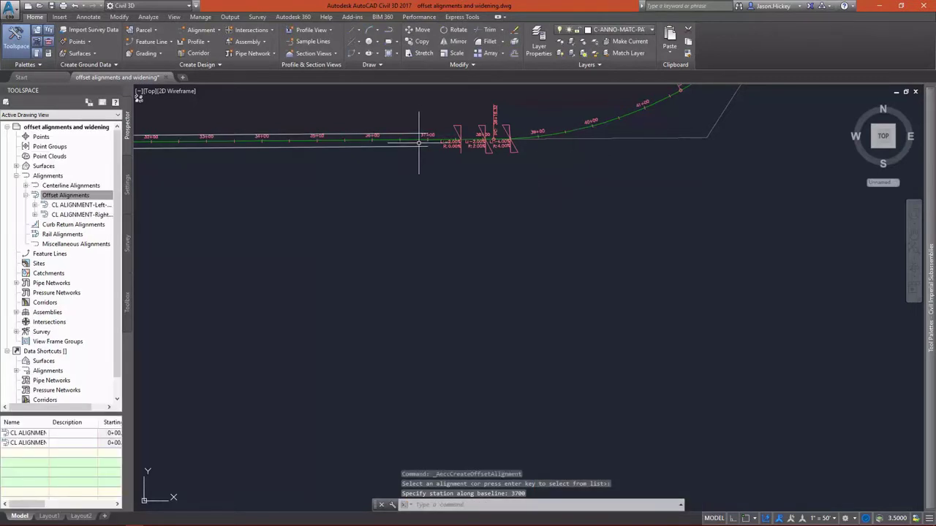
# Set up automatic widening of the right offset alignment at selected curves, choosing the parent alignment's curve between stations 18+00 and 26+00.
pyautogui.click(419, 144)
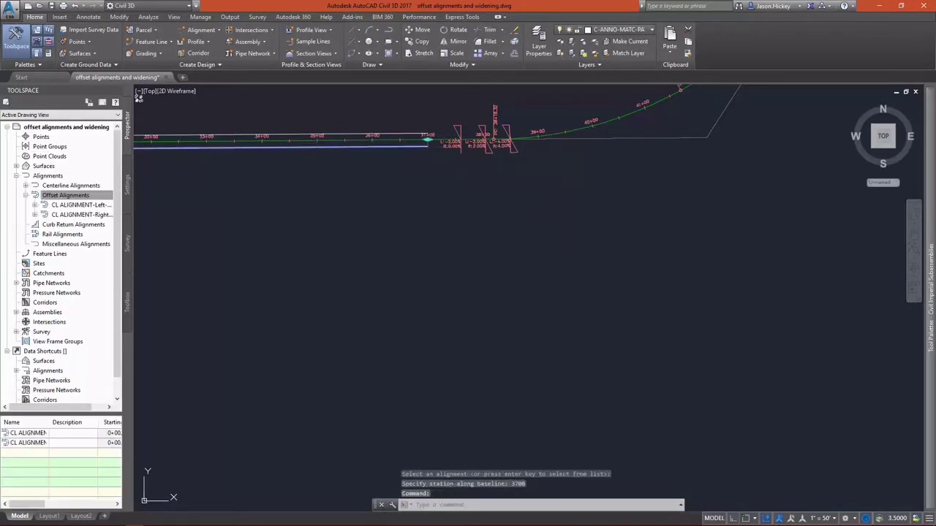
pyautogui.scroll(-3, 623, 229)
pyautogui.scroll(3, 394, 284)
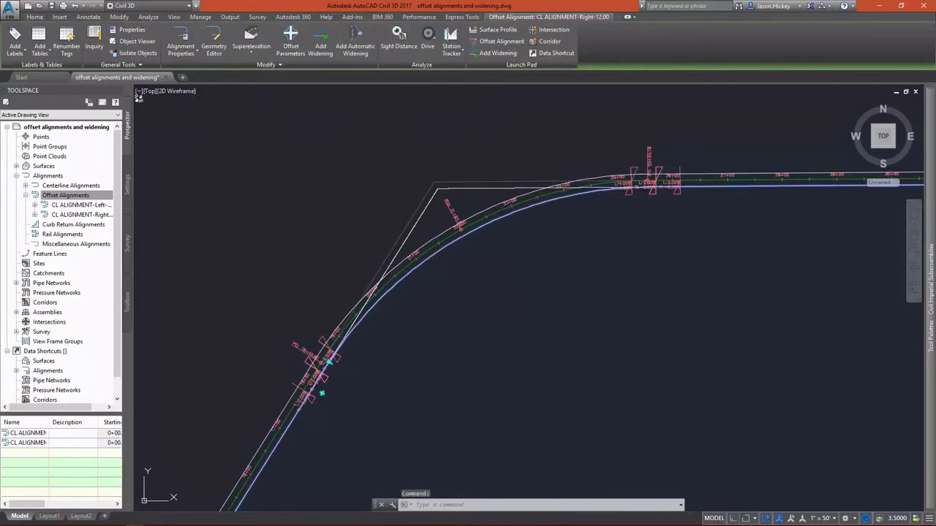
pyautogui.click(356, 42)
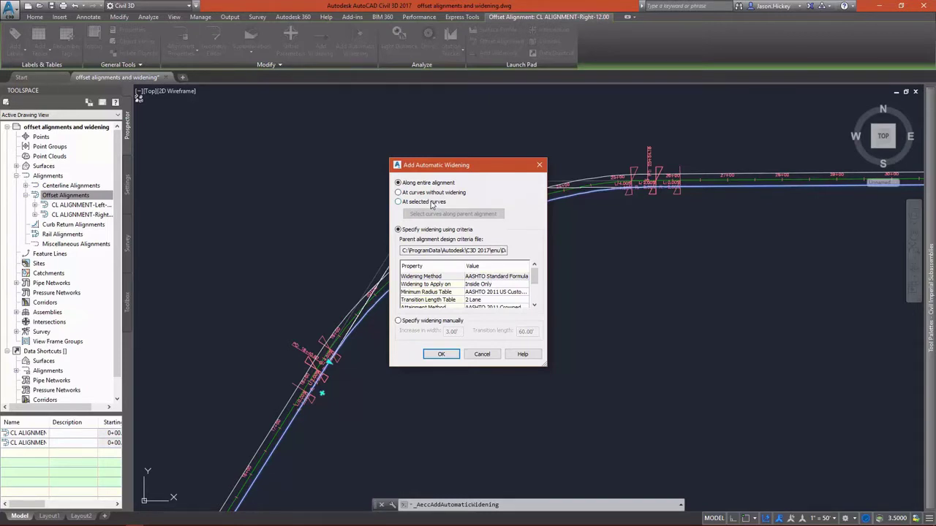
pyautogui.click(431, 203)
pyautogui.click(452, 213)
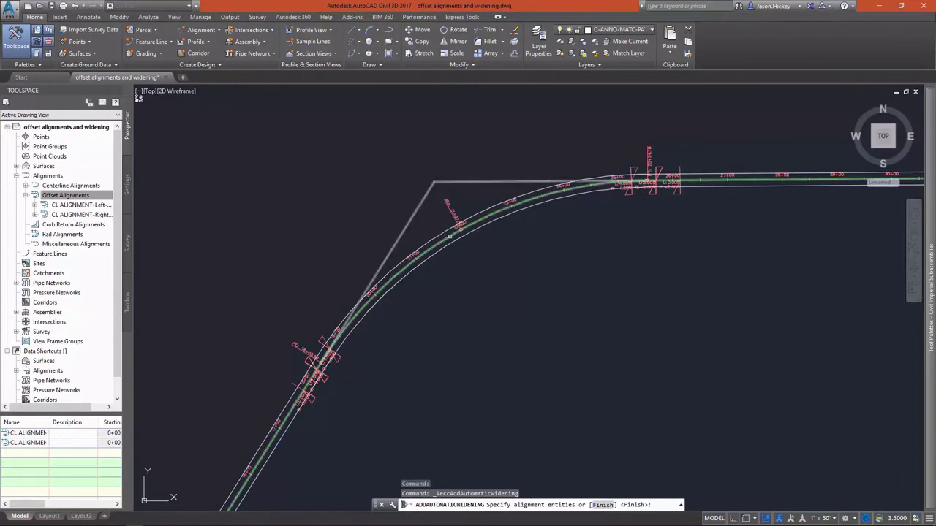
pyautogui.click(449, 236)
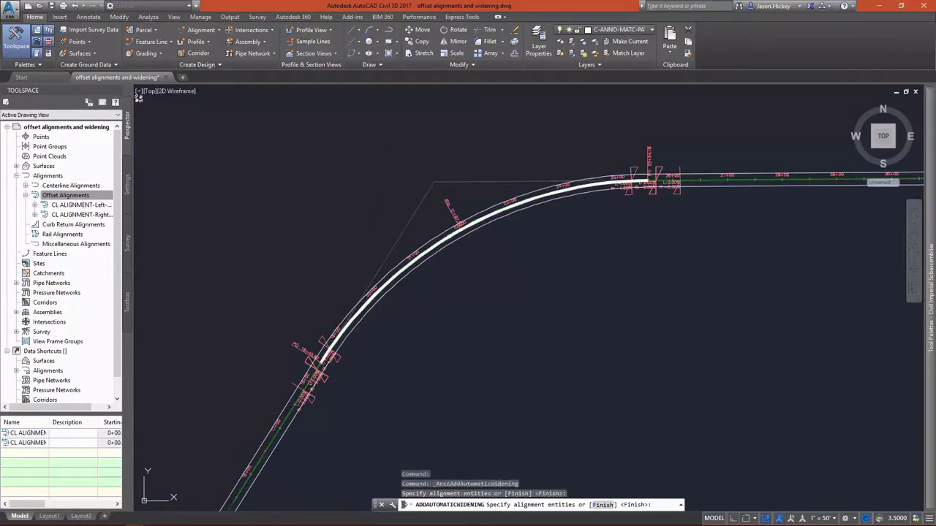
pyautogui.press('Return')
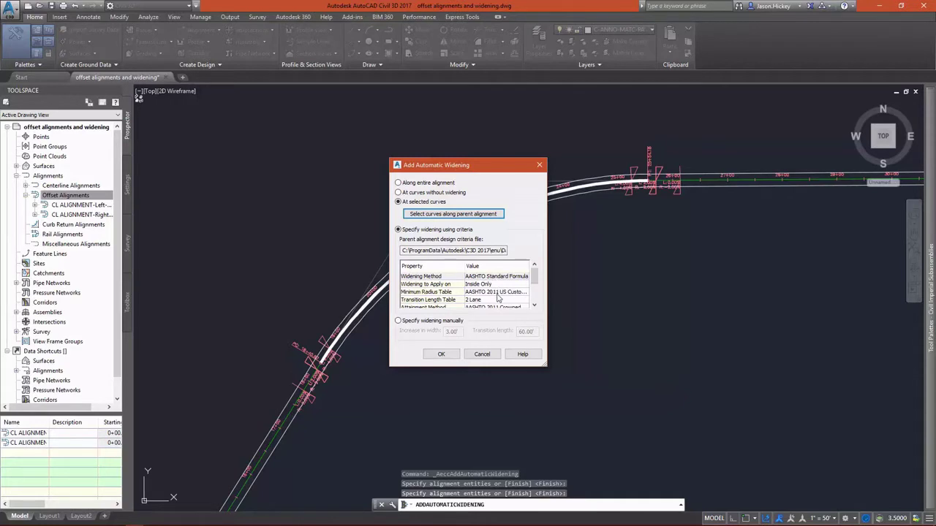
# Check the widening criteria, keeping the AASHTO 2011 US Customary eMax 4% minimum radius table, and apply the automatic widening.
pyautogui.click(501, 293)
pyautogui.click(500, 293)
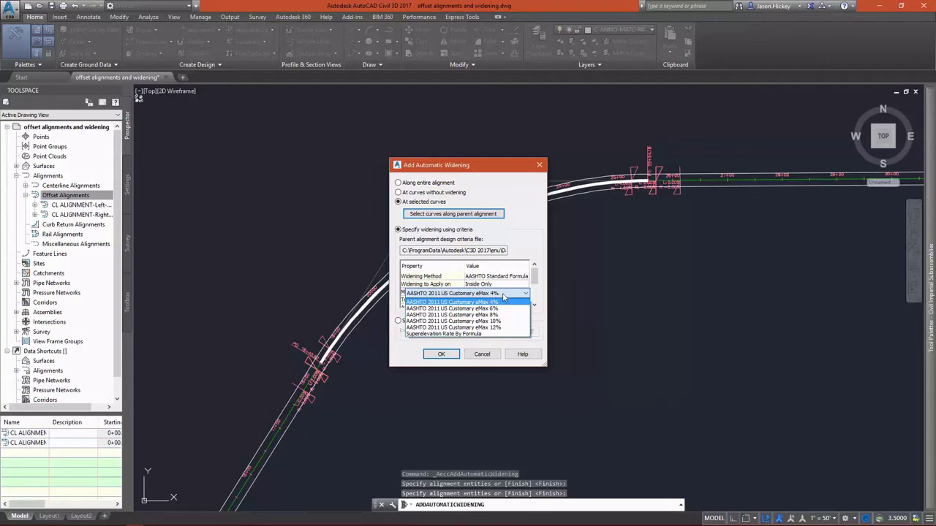
pyautogui.click(503, 296)
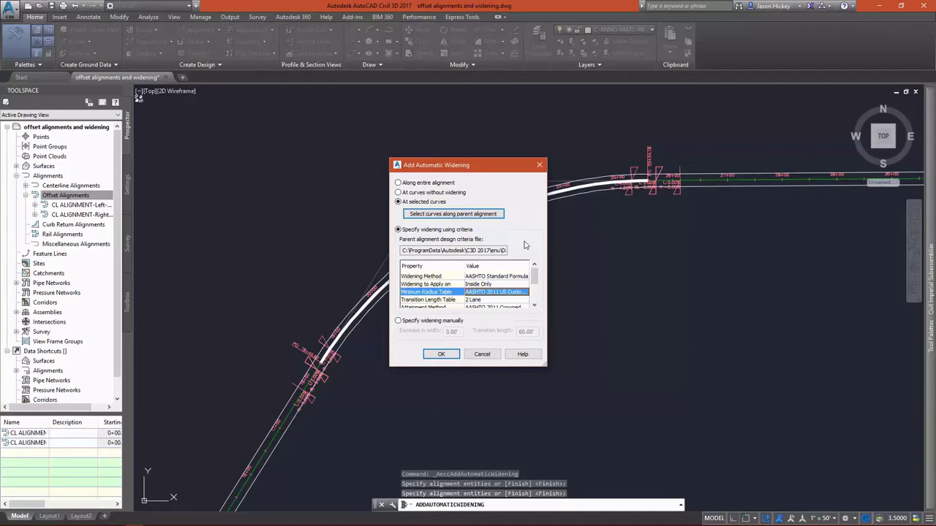
pyautogui.click(534, 307)
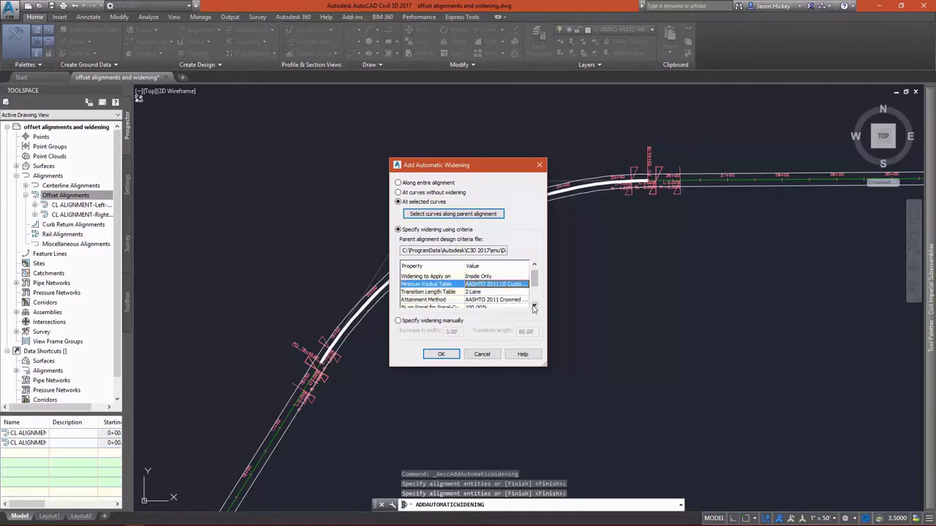
pyautogui.click(533, 307)
pyautogui.click(534, 307)
pyautogui.click(534, 307)
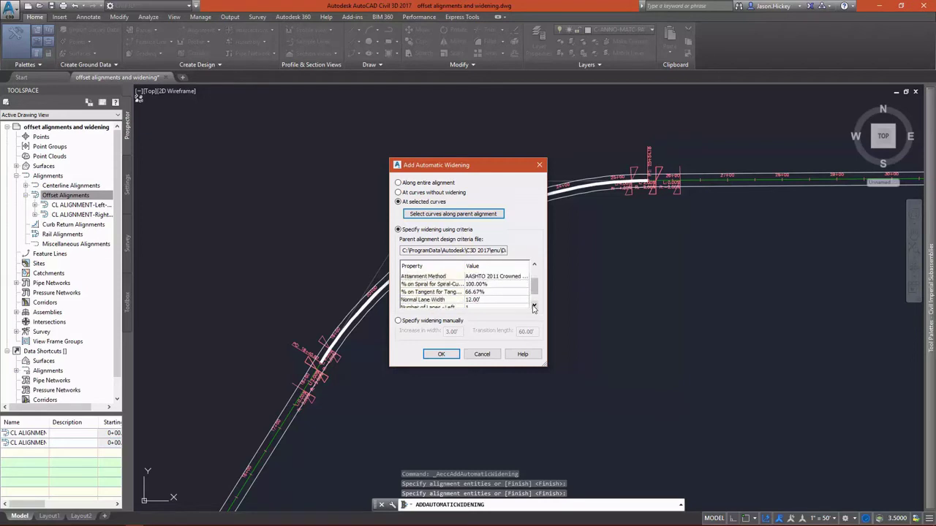
pyautogui.click(534, 307)
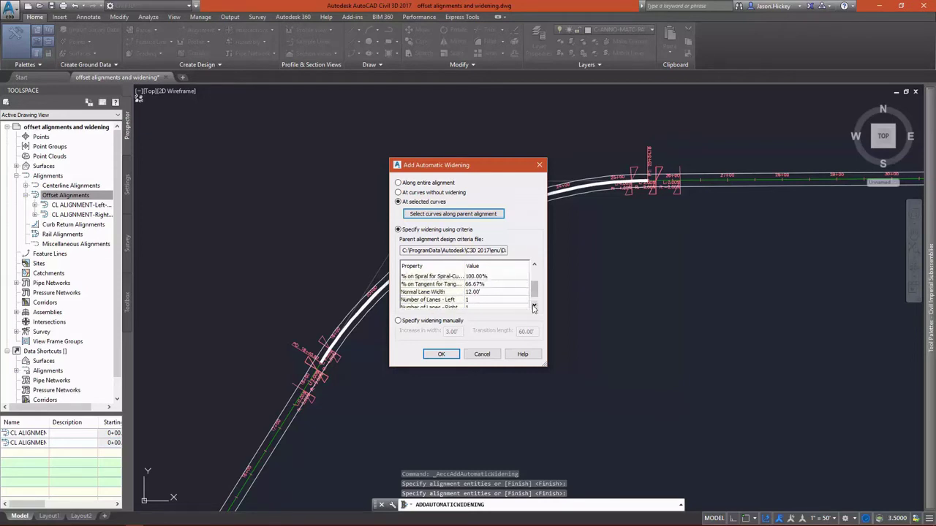
pyautogui.click(533, 307)
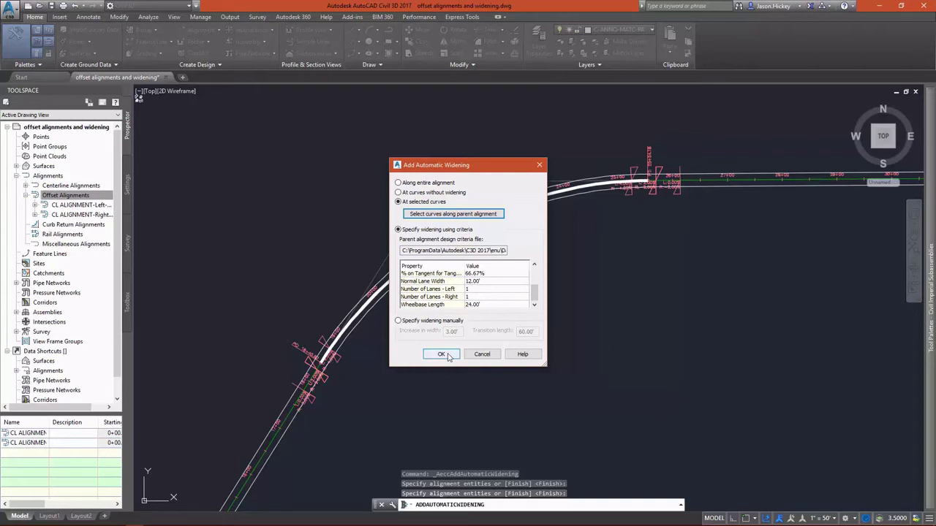
pyautogui.click(446, 354)
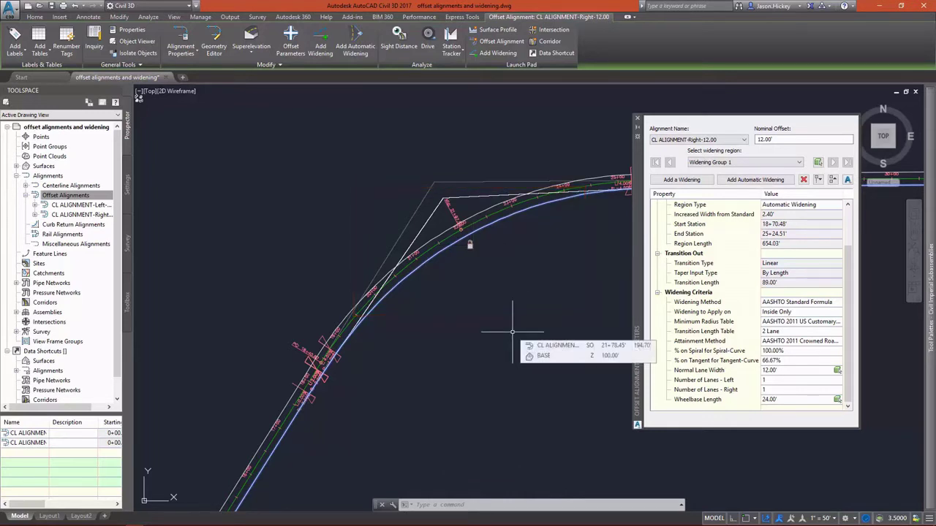
# Inspect the widened curve and make CL ALIGNMENT-Left-12.00 the active alignment in the offset alignment parameters.
pyautogui.scroll(-2, 439, 243)
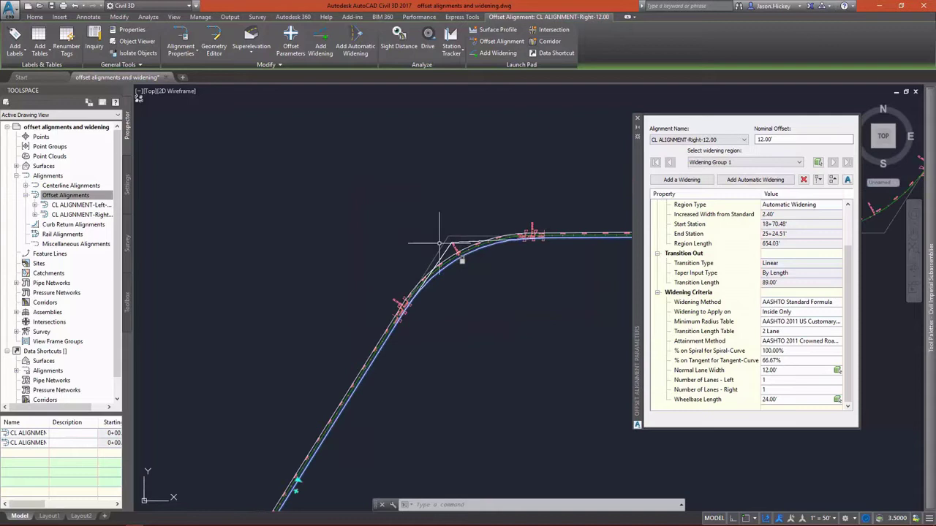
pyautogui.scroll(-2, 440, 243)
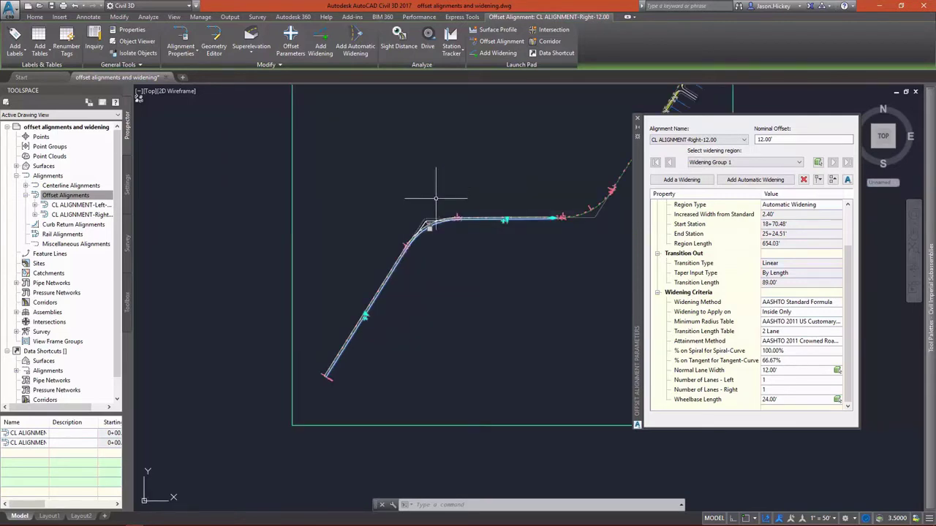
pyautogui.scroll(4, 454, 212)
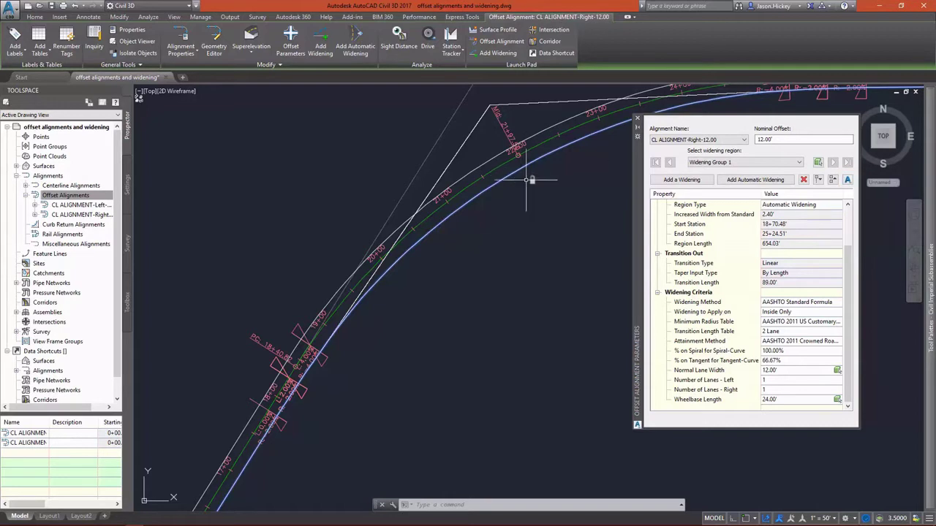
pyautogui.scroll(-2, 590, 187)
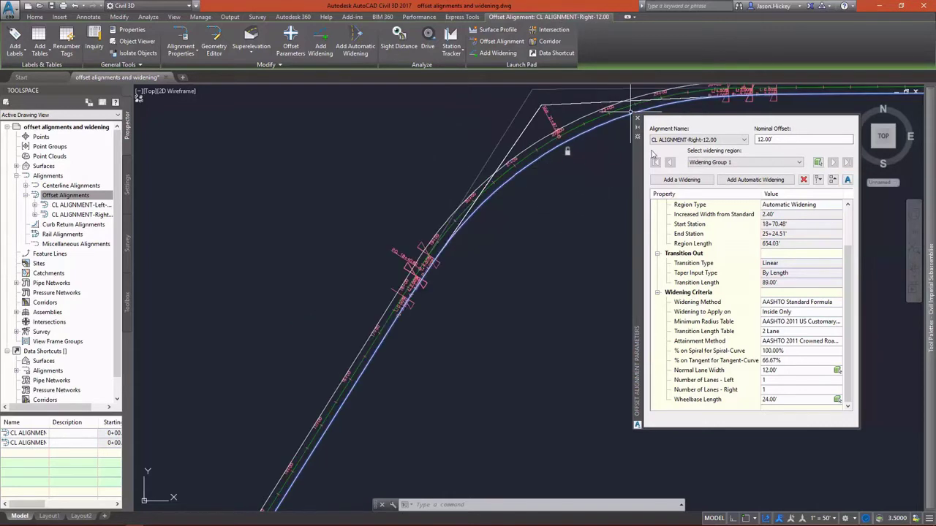
pyautogui.click(695, 140)
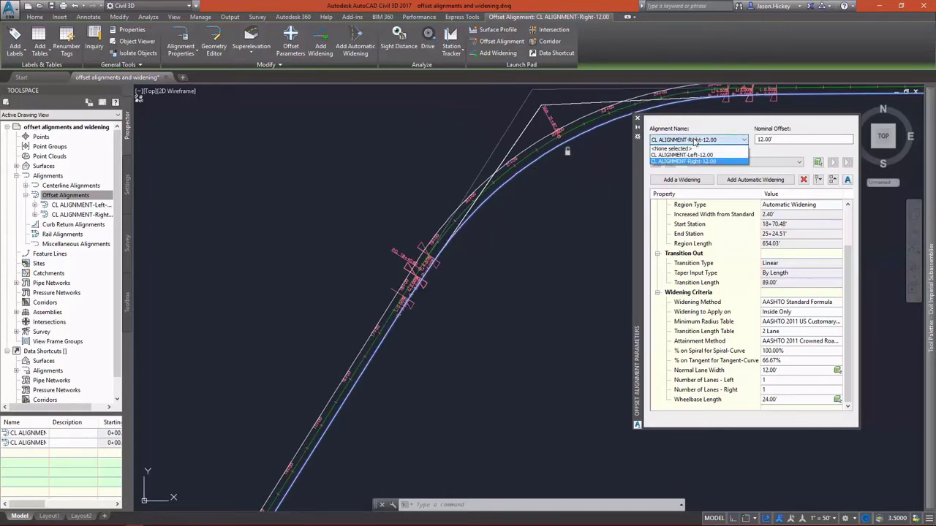
pyautogui.click(695, 156)
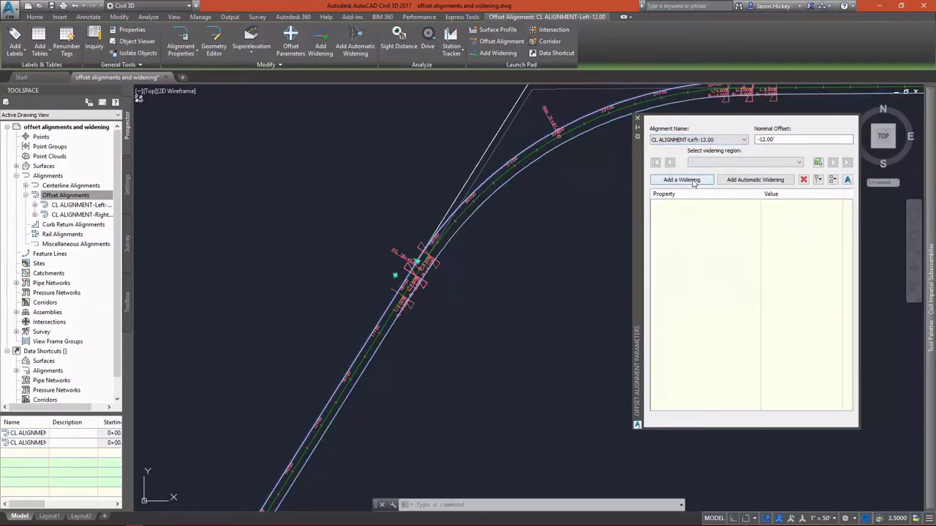
# Begin adding a manual widening to the left offset alignment, with its start station at 300.
pyautogui.click(693, 183)
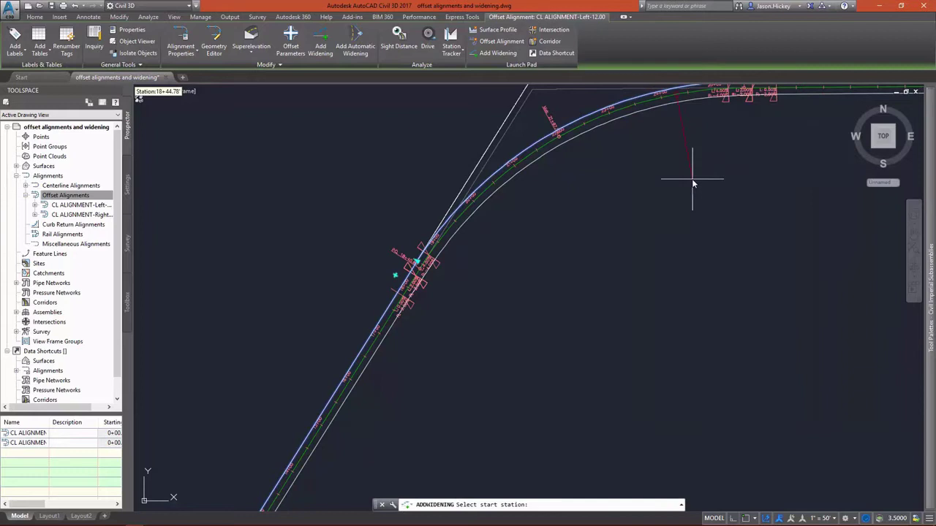
pyautogui.scroll(-3, 680, 176)
pyautogui.scroll(6, 558, 320)
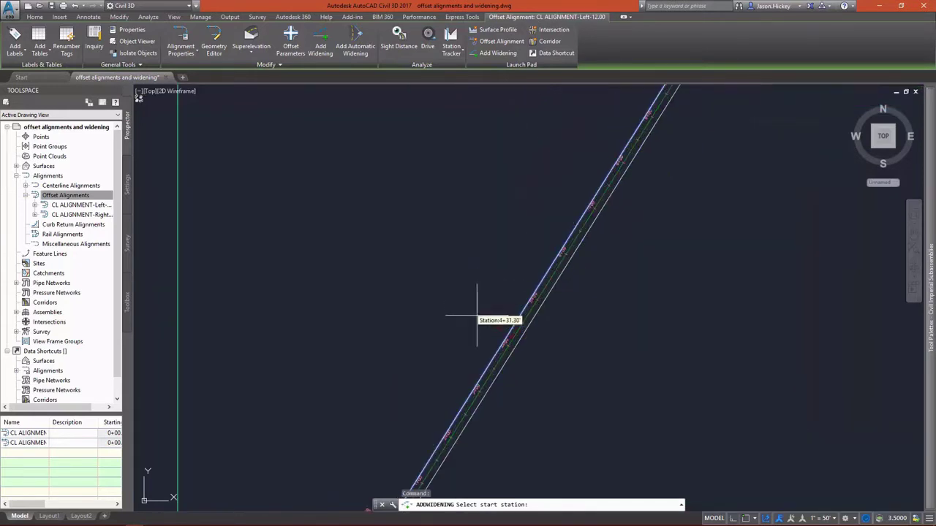
pyautogui.scroll(-2, 516, 167)
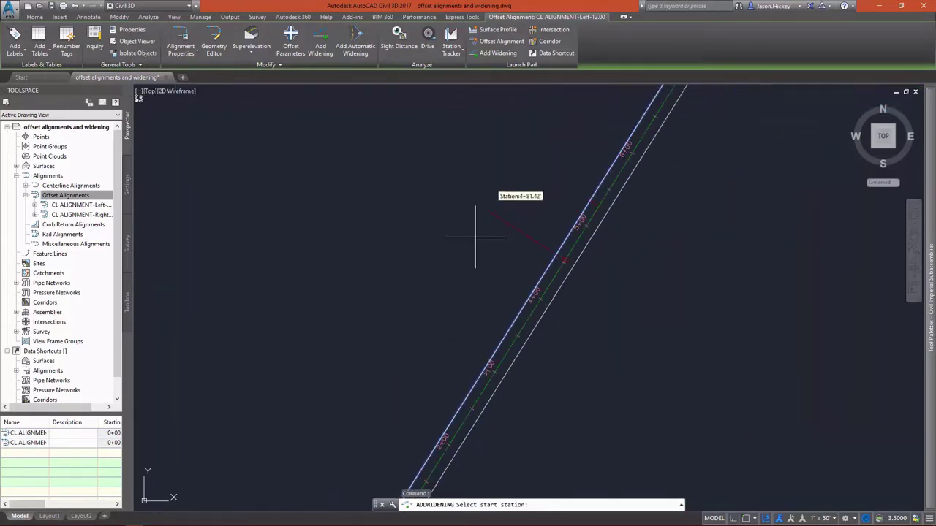
pyautogui.write('300')
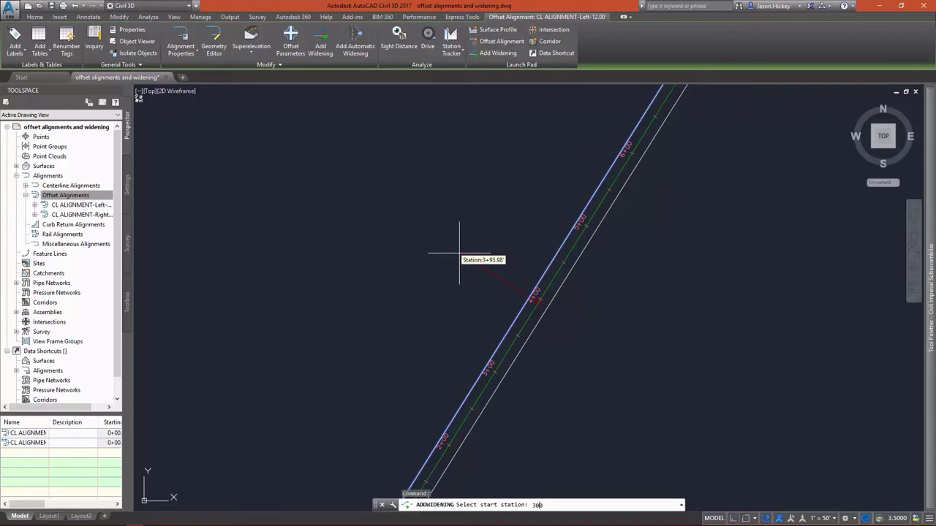
pyautogui.press('Return')
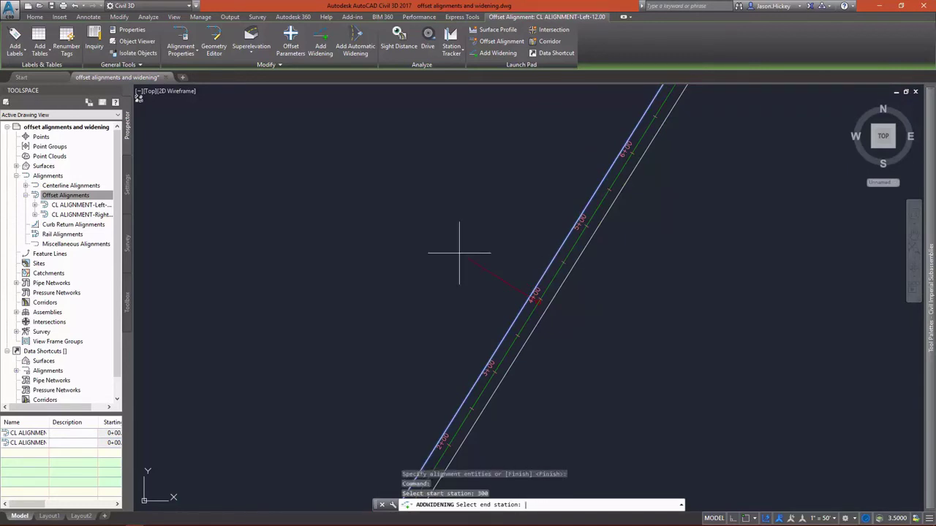
# End the manual widening at station 1500 and give it a 24-foot widening offset.
pyautogui.scroll(-6, 426, 366)
pyautogui.scroll(1, 582, 98)
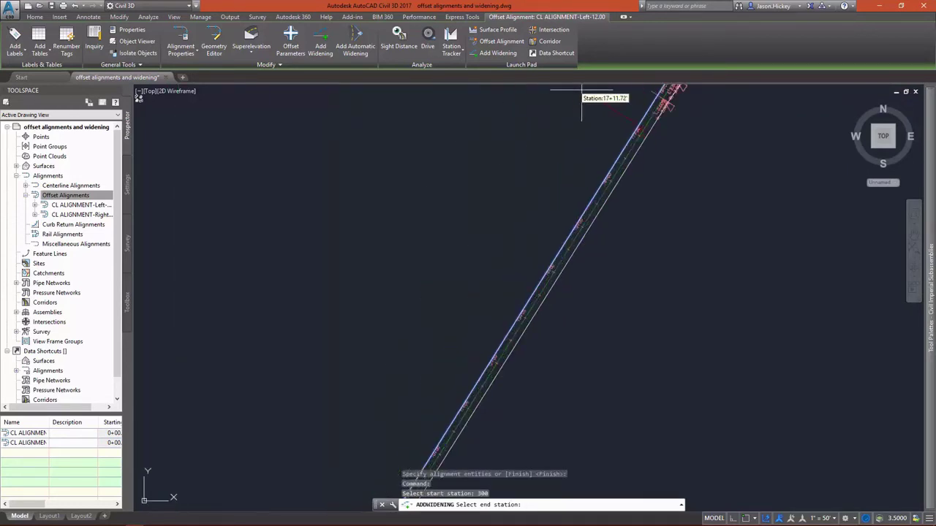
pyautogui.scroll(2, 582, 98)
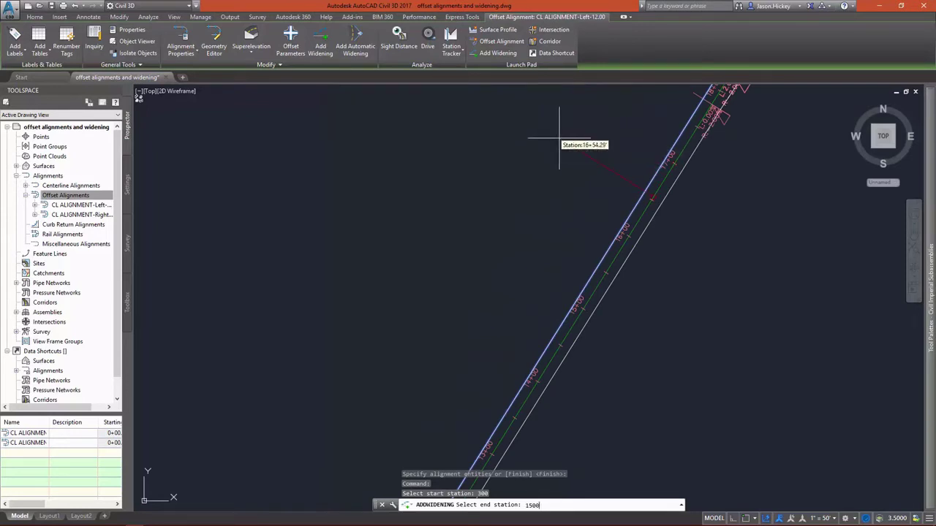
pyautogui.press('Return')
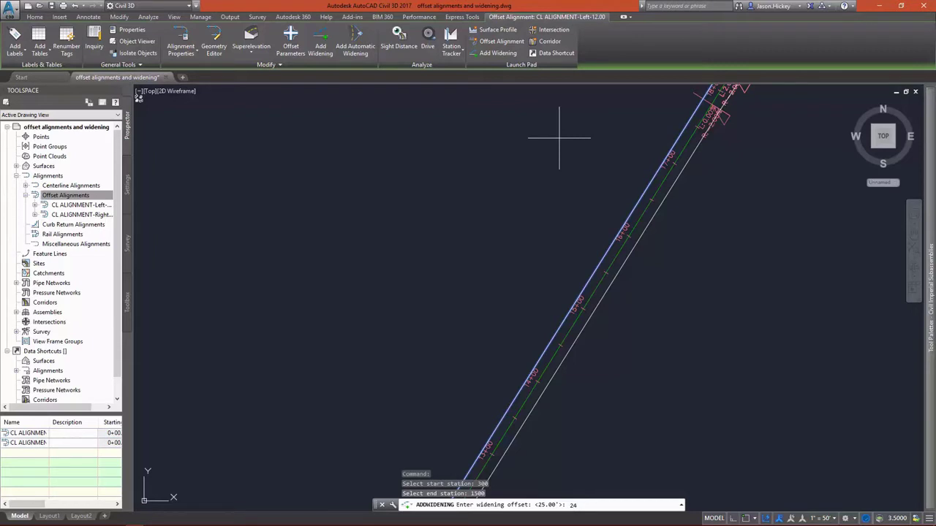
pyautogui.write('24')
pyautogui.press('Return')
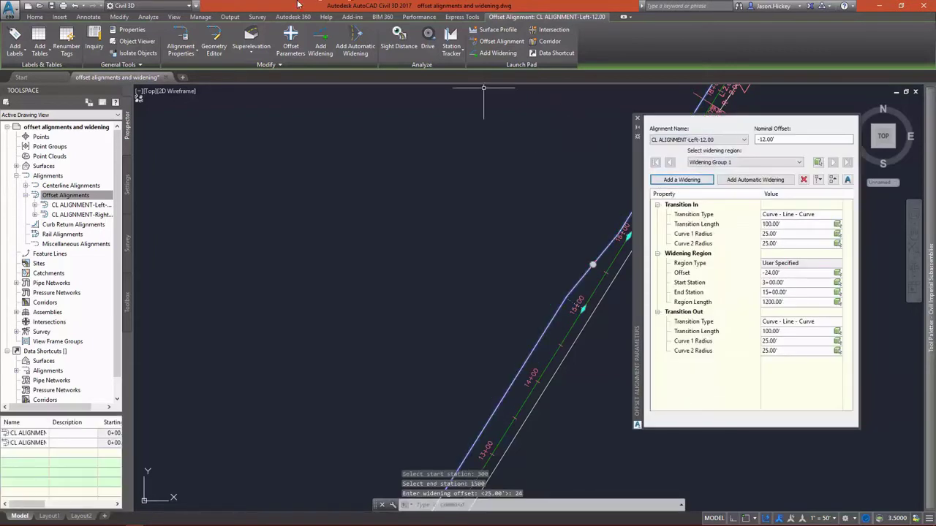
# Try the Curve - Curve - Reverse Curve and Curve - Reverse Curve types for the widening's transition in, and return to Curve - Line - Curve.
pyautogui.scroll(-5, 527, 190)
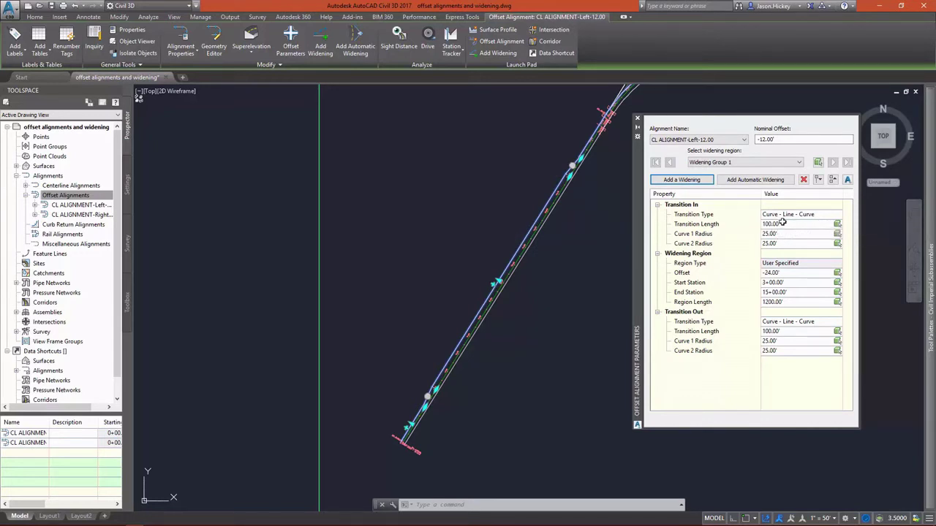
pyautogui.scroll(3, 429, 439)
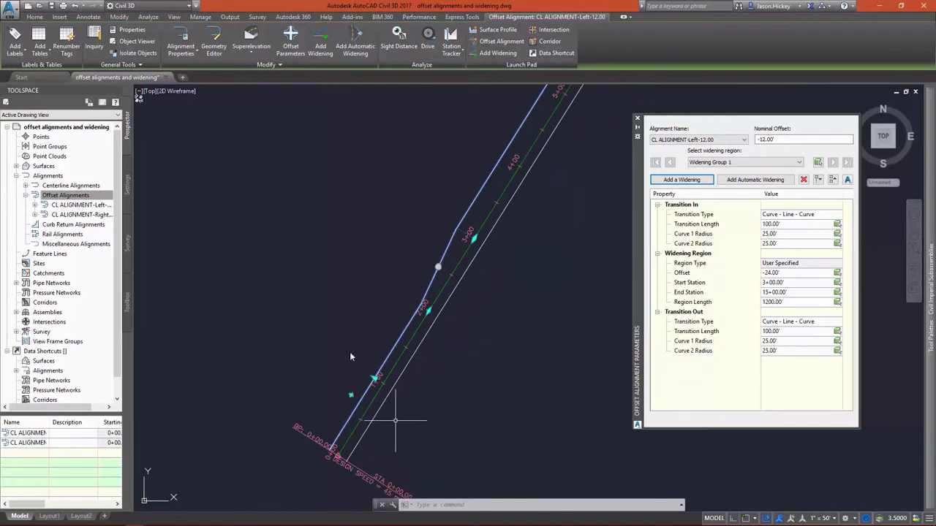
pyautogui.click(807, 212)
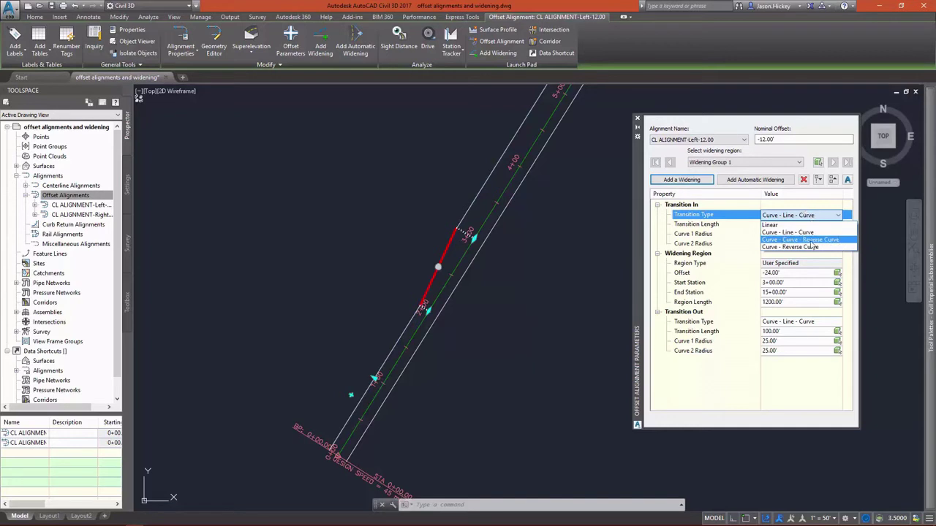
pyautogui.click(808, 240)
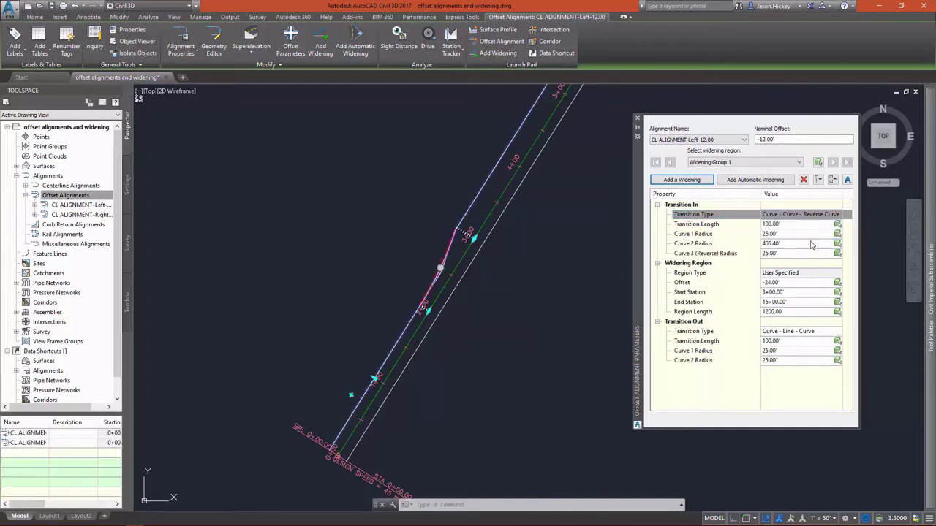
pyautogui.scroll(4, 426, 251)
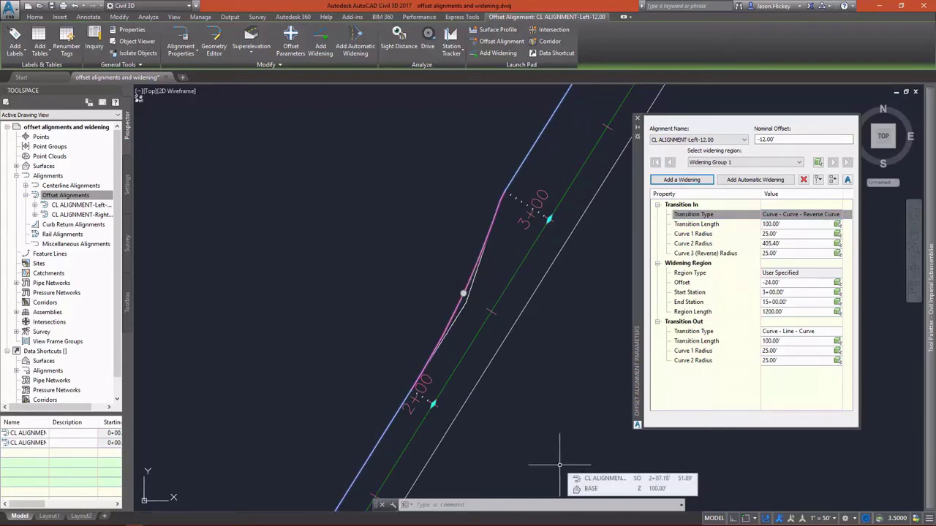
pyautogui.click(776, 213)
pyautogui.click(784, 249)
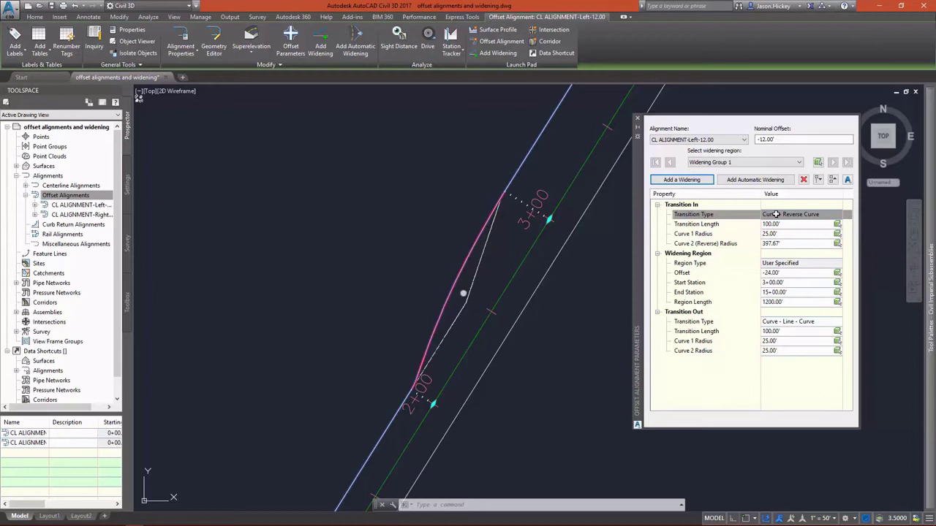
pyautogui.click(775, 215)
pyautogui.click(781, 233)
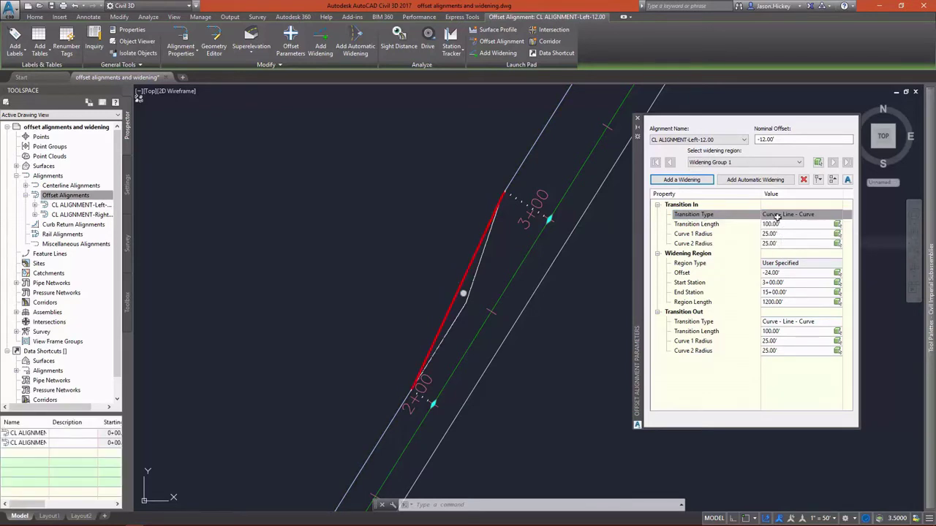
# Make the widening's transition in Linear and set its transition length to 150 feet.
pyautogui.click(775, 214)
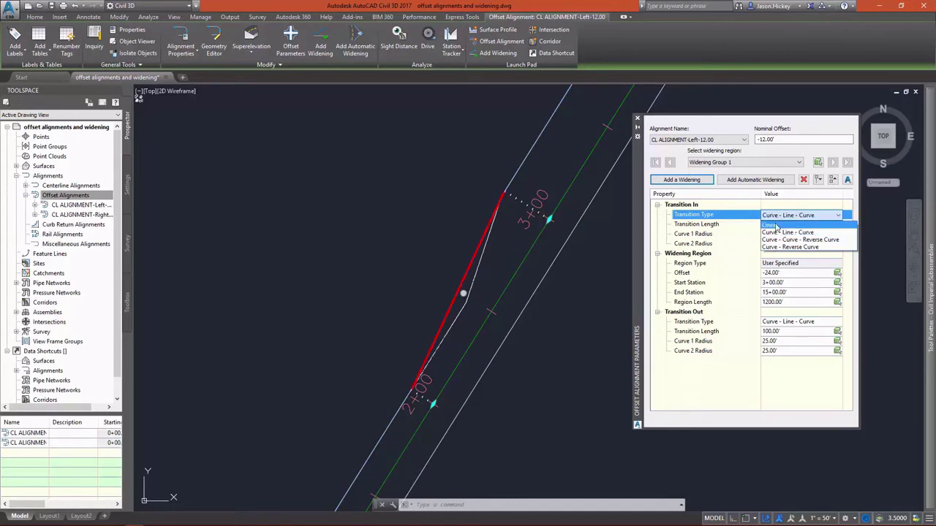
pyautogui.click(773, 225)
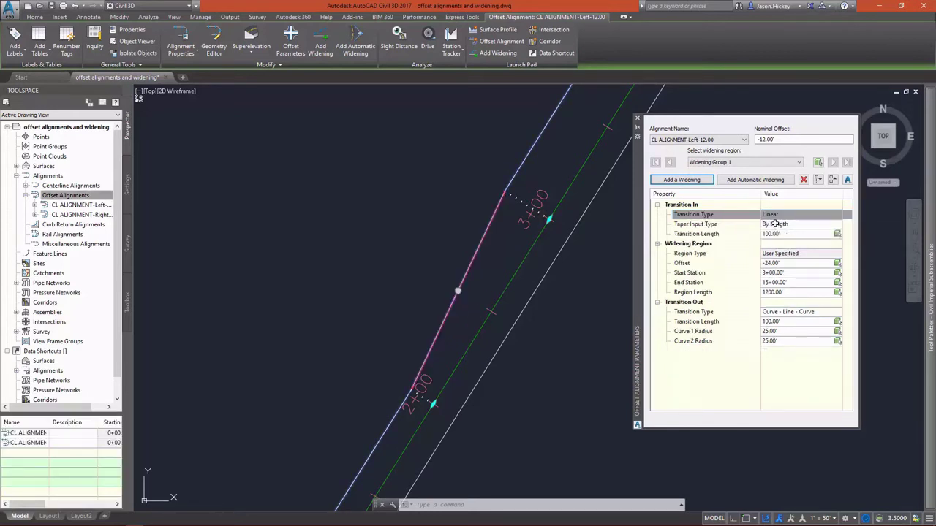
pyautogui.click(776, 234)
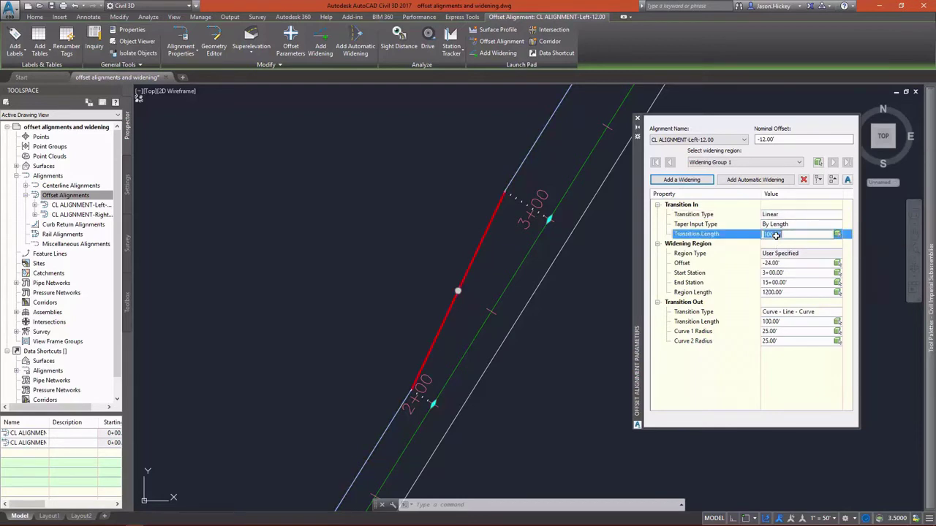
pyautogui.write('150')
pyautogui.click(739, 244)
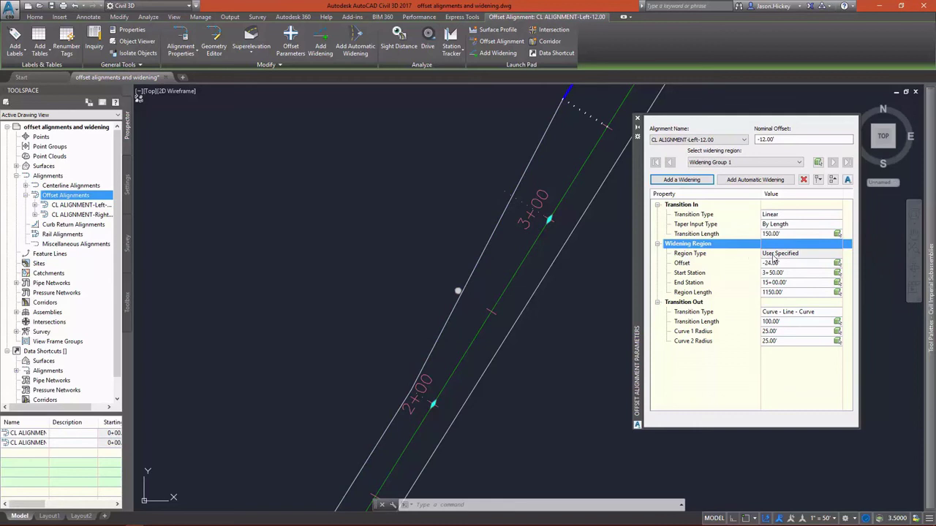
# Make the widening's transition out Linear and set its transition length to 150 feet.
pyautogui.click(781, 314)
pyautogui.click(781, 313)
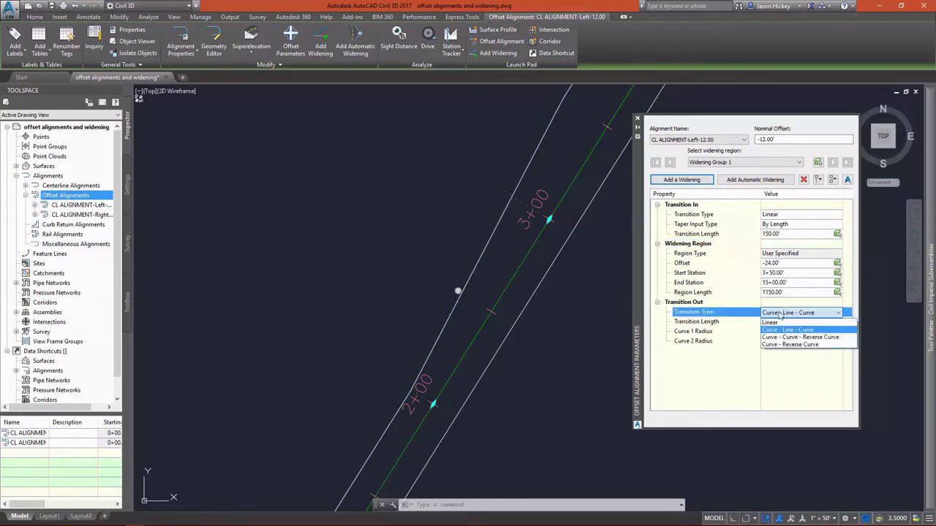
pyautogui.click(777, 324)
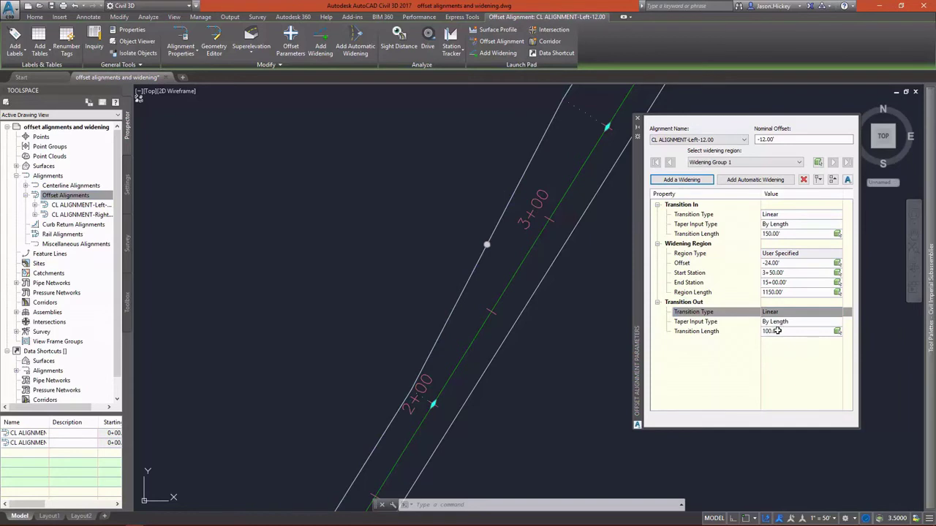
pyautogui.click(776, 331)
pyautogui.write('1')
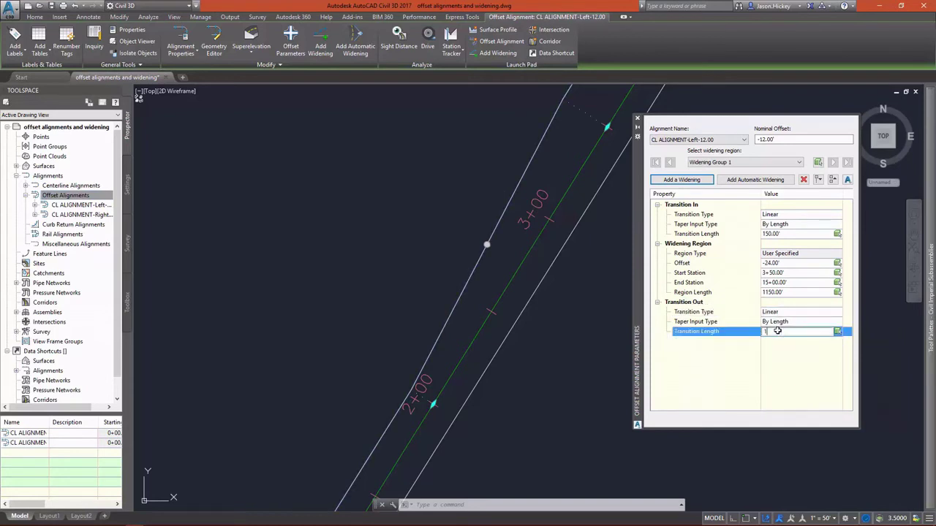
pyautogui.write('50')
pyautogui.press('Return')
# Try defining the transition out by taper ratio, with a ratio of 1:25, and view the taper beyond station 15+00.
pyautogui.click(780, 322)
pyautogui.click(780, 321)
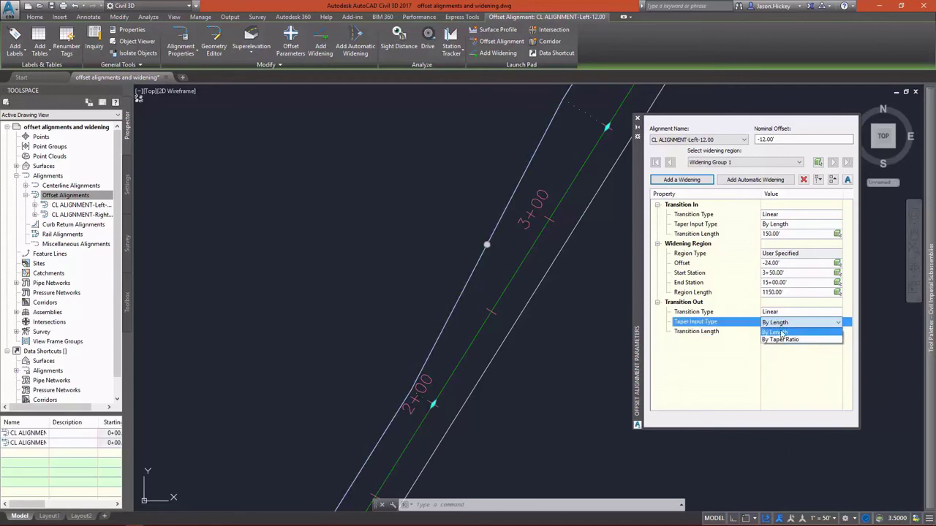
pyautogui.click(779, 341)
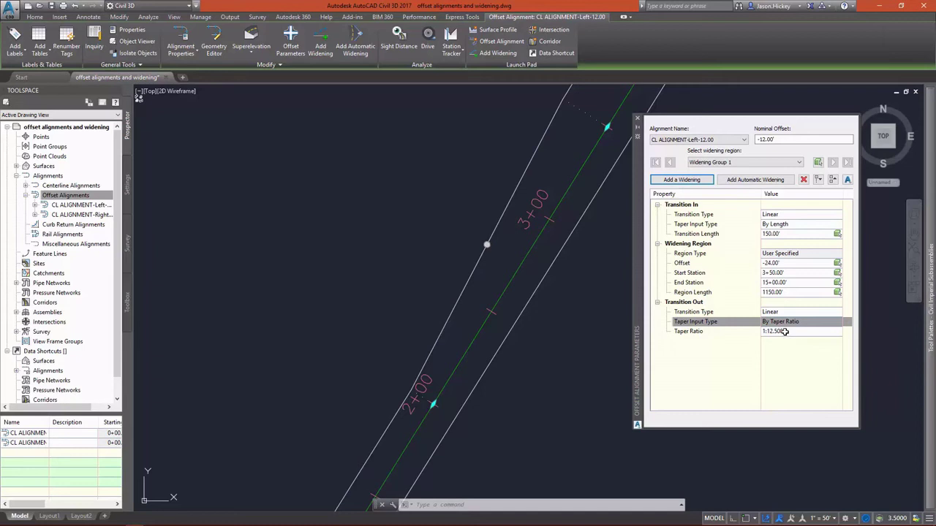
pyautogui.click(786, 331)
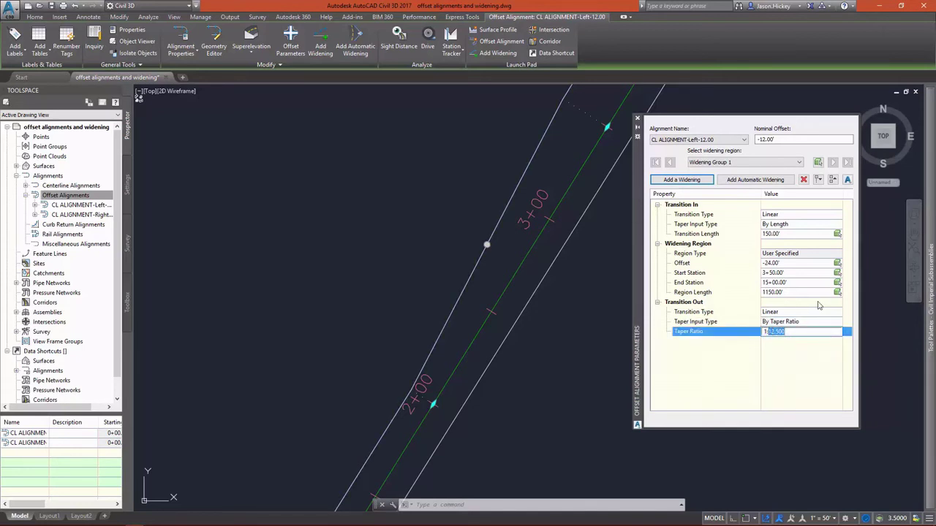
pyautogui.scroll(-10, 387, 334)
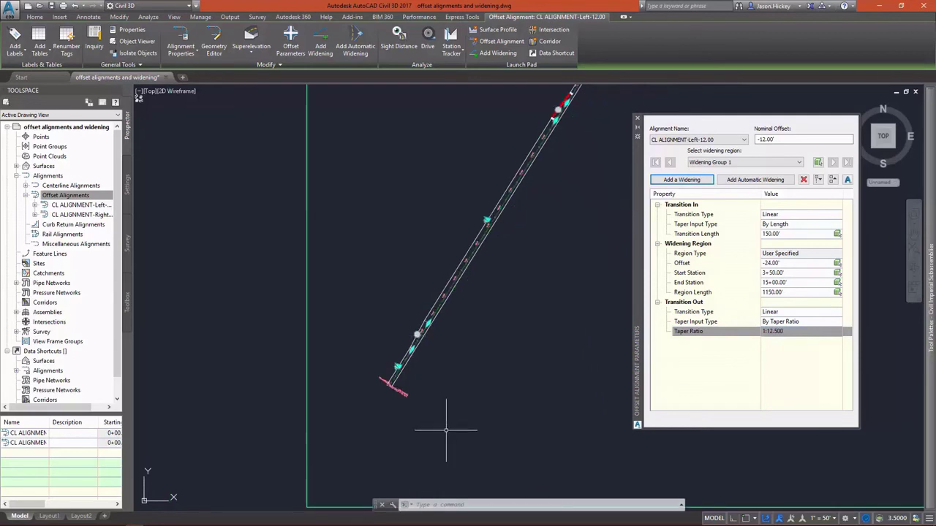
pyautogui.scroll(6, 468, 300)
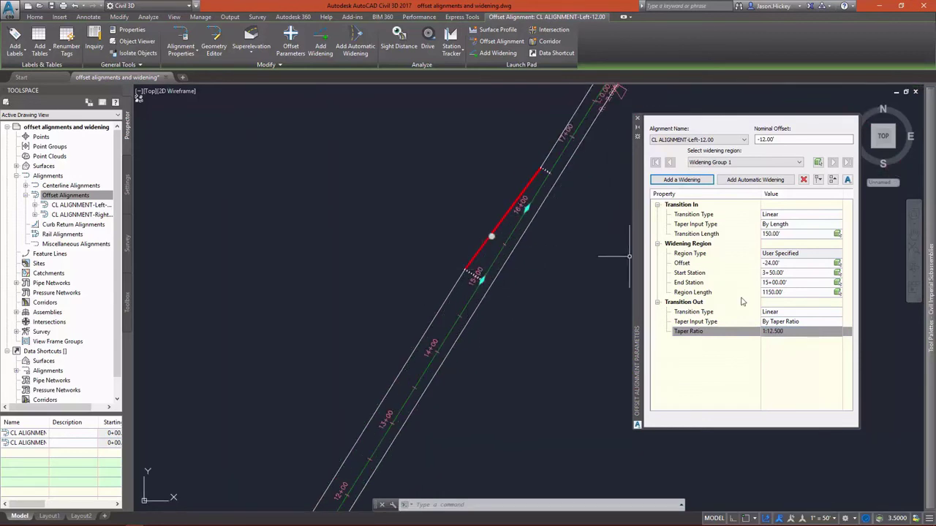
pyautogui.click(787, 331)
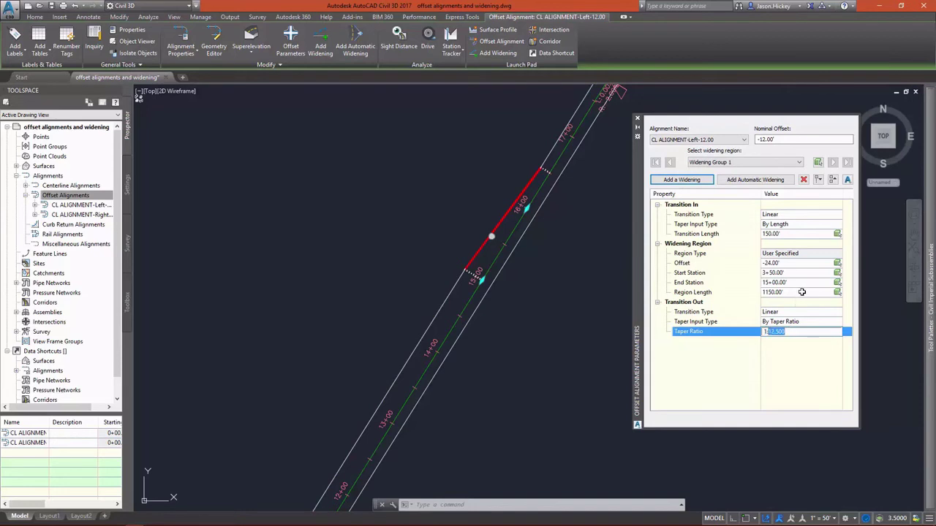
pyautogui.write('1:25')
pyautogui.press('Return')
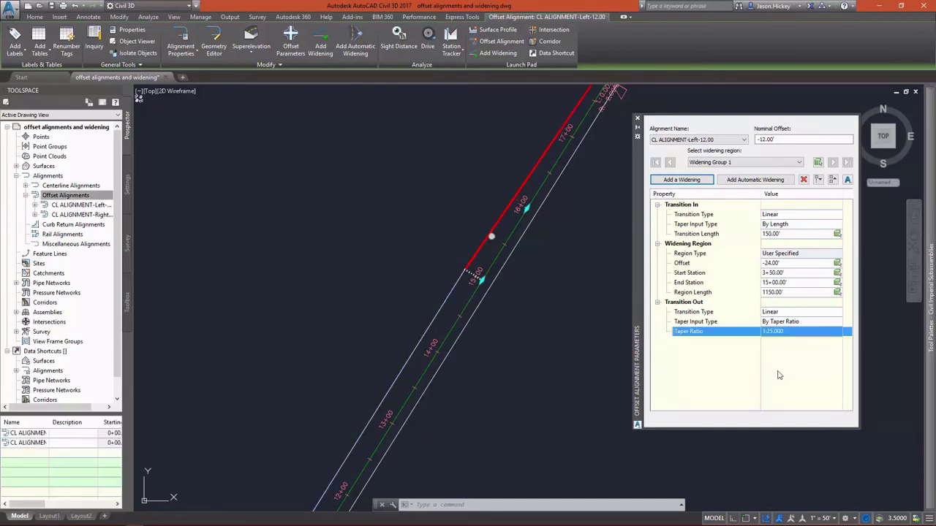
pyautogui.scroll(-2, 454, 360)
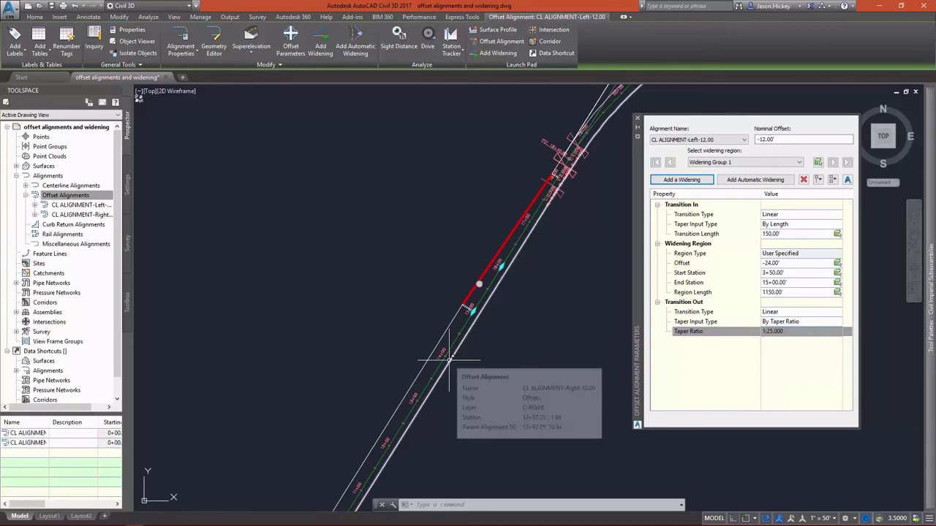
# Define the transition out by length again at 150 feet and close the offset alignment parameters.
pyautogui.click(797, 323)
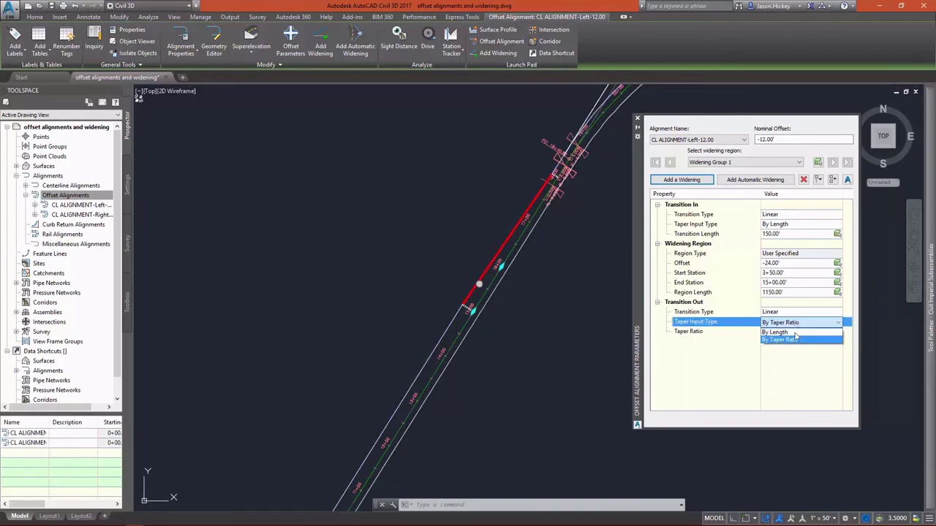
pyautogui.click(795, 336)
pyautogui.click(793, 332)
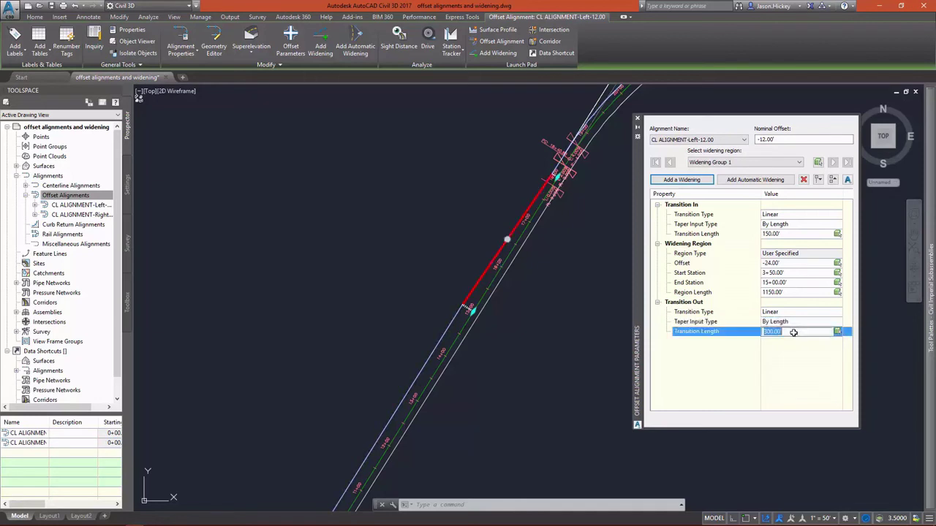
pyautogui.write('150')
pyautogui.press('Return')
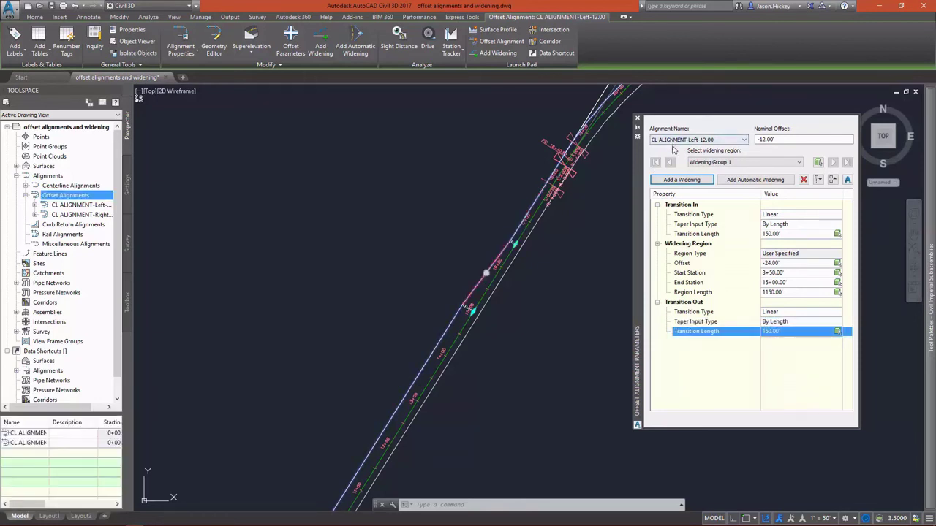
pyautogui.click(637, 117)
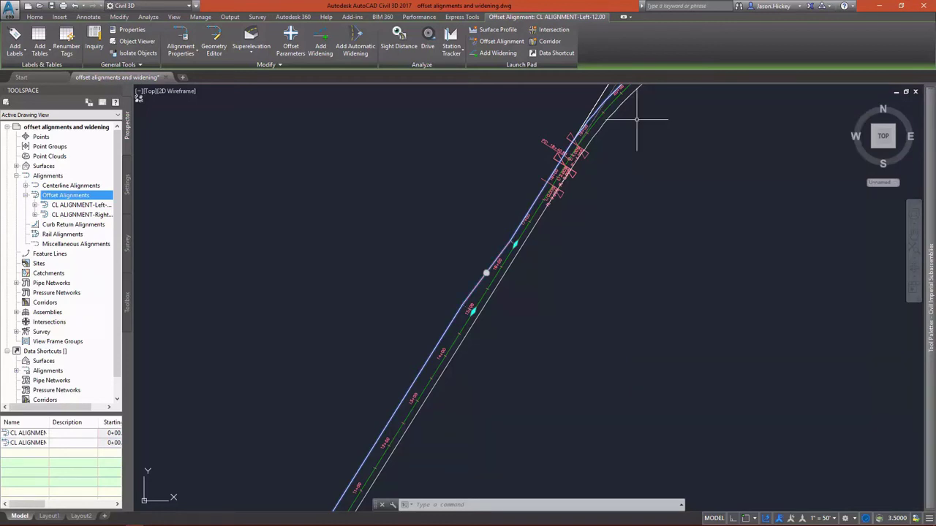
# Clear the selection and review the full run of the widened left offset alignment back to its start.
pyautogui.press('Escape')
pyautogui.press('Escape')
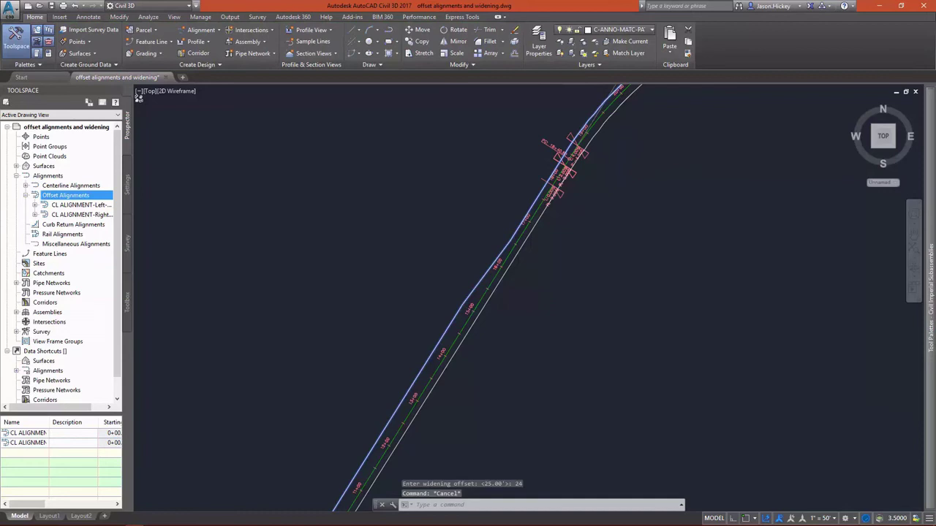
pyautogui.scroll(-3, 644, 197)
pyautogui.scroll(-2, 571, 197)
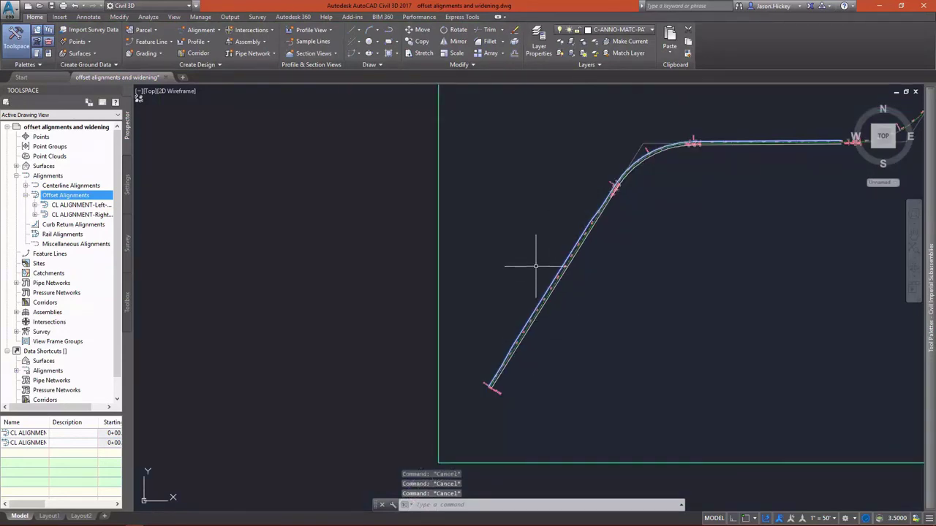
pyautogui.scroll(4, 541, 300)
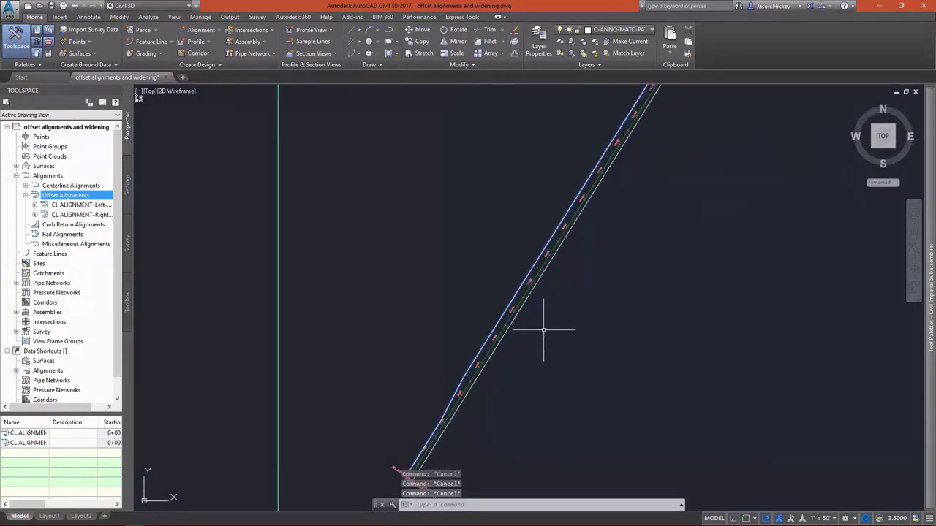
# Select the left offset alignment and examine the grips at its start and along the widening's transition in.
pyautogui.click(486, 342)
pyautogui.scroll(-2, 518, 134)
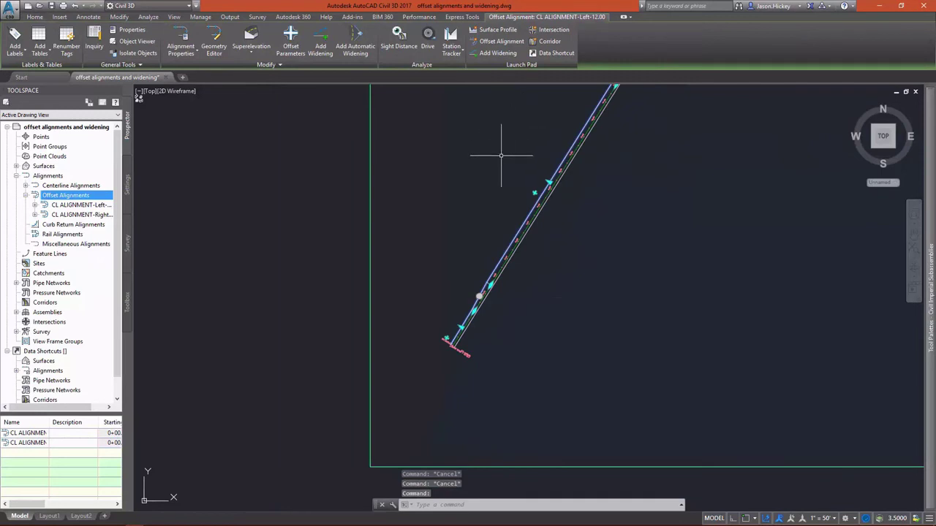
pyautogui.scroll(4, 445, 375)
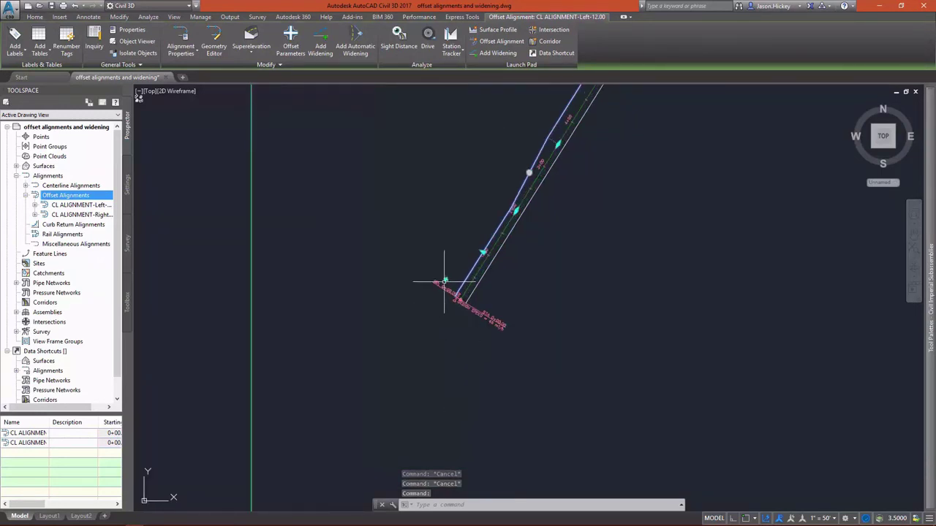
pyautogui.moveTo(445, 280)
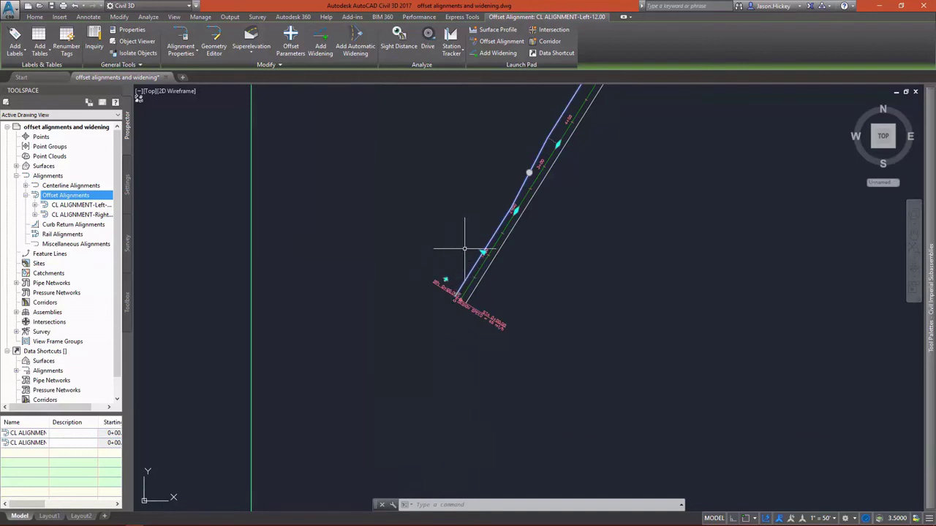
pyautogui.moveTo(482, 252)
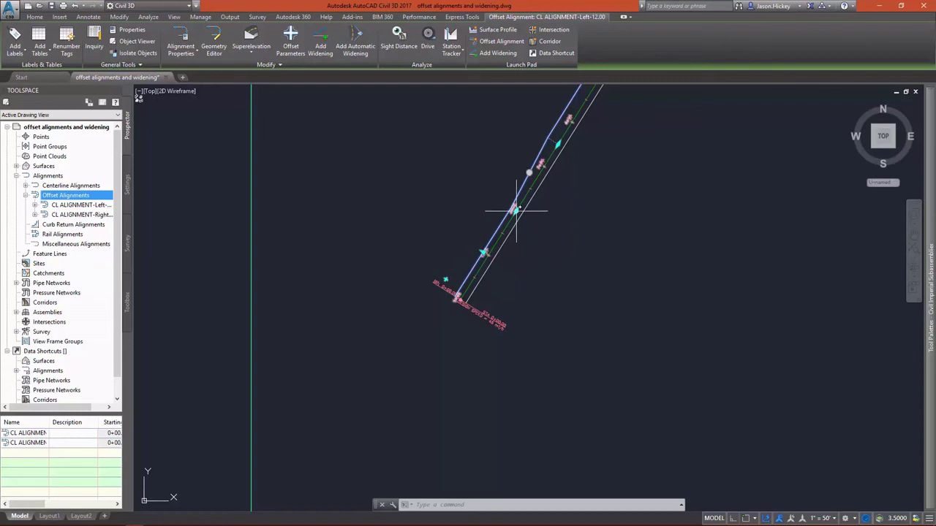
pyautogui.moveTo(516, 212)
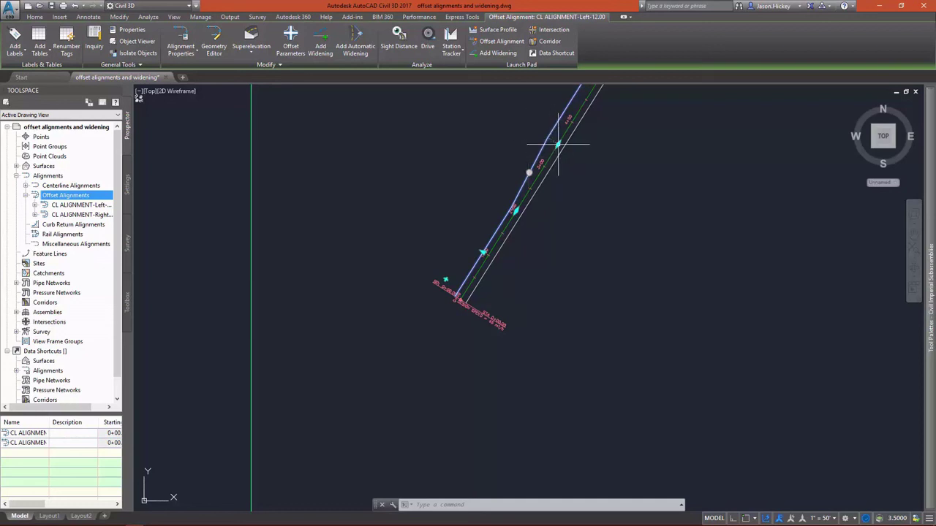
pyautogui.moveTo(559, 144)
# Examine the left offset alignment's grips near station 9+00 and deselect the alignment.
pyautogui.scroll(-4, 507, 317)
pyautogui.scroll(2, 566, 169)
pyautogui.scroll(3, 593, 217)
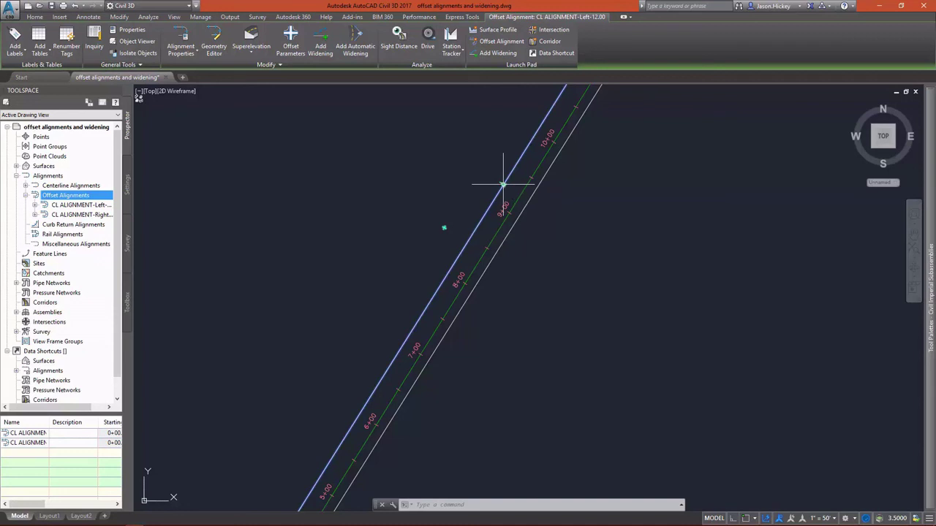
pyautogui.scroll(-2, 590, 320)
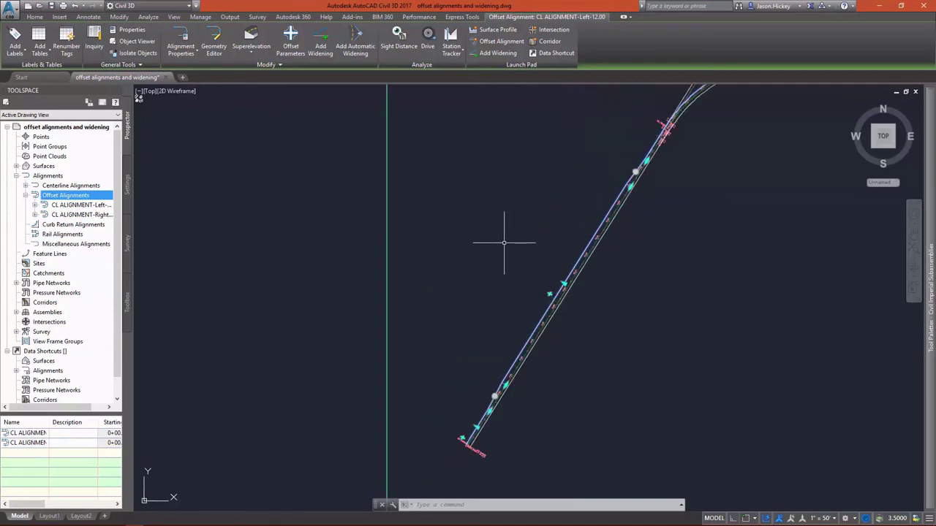
pyautogui.press('Escape')
pyautogui.press('Escape')
pyautogui.scroll(-2, 497, 260)
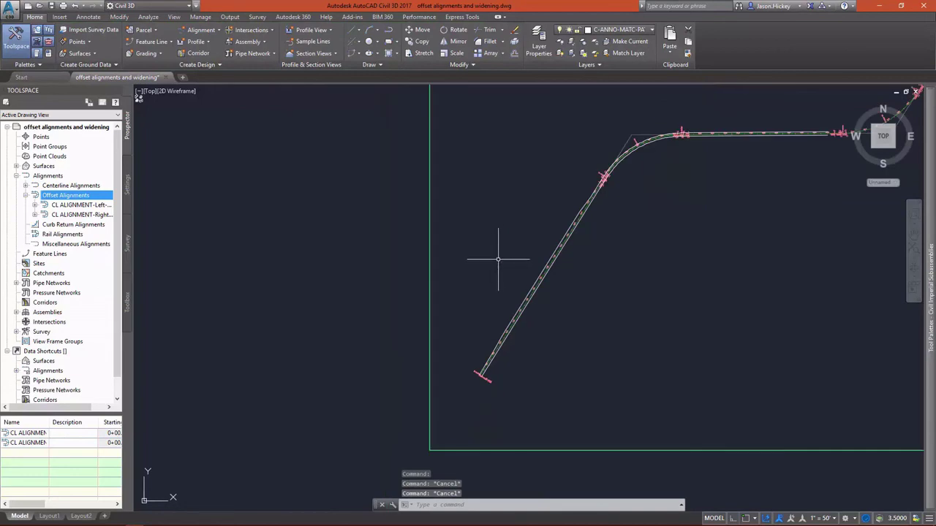